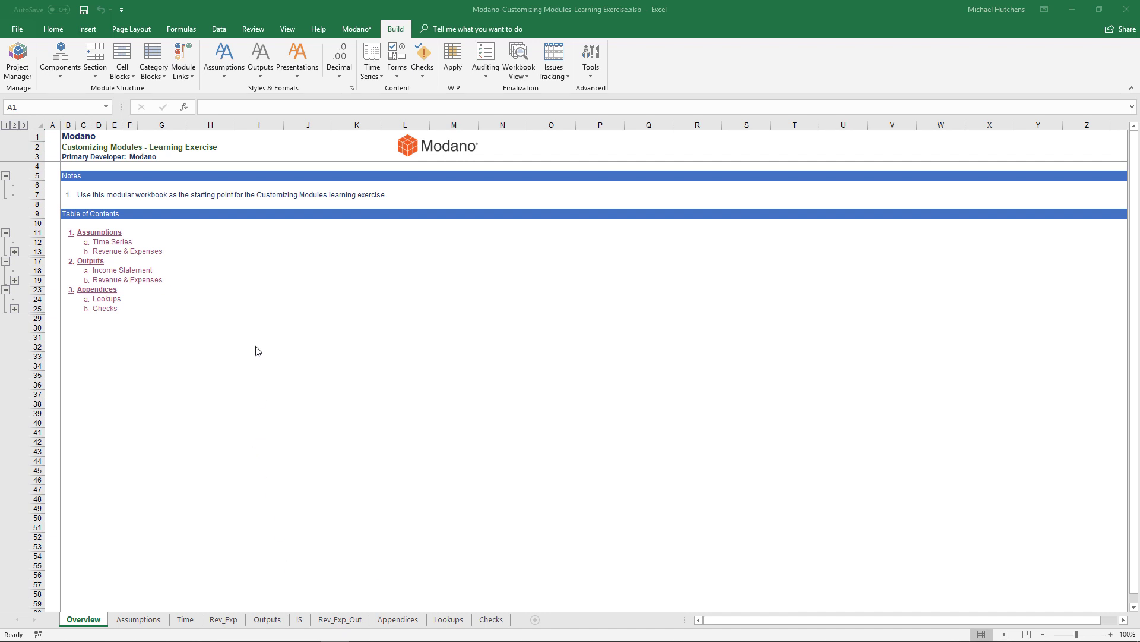
Jump to the Rev_Exp sheet via the Revenue & Expenses link on the Overview table of contents.
left_click(130, 253)
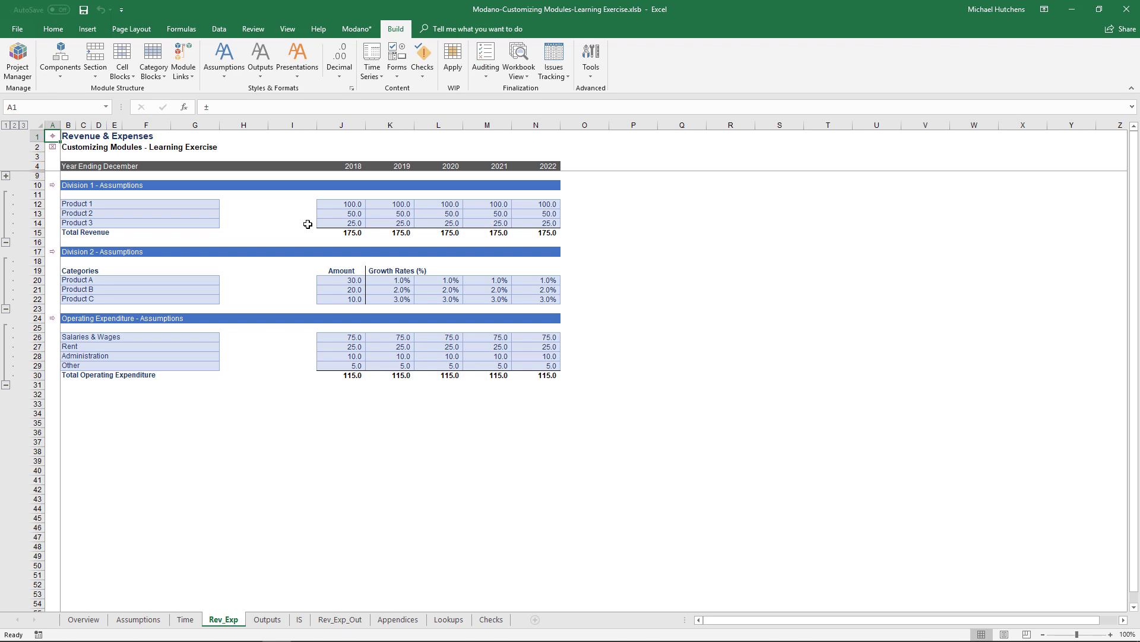
left_click_drag(36, 176, 37, 233)
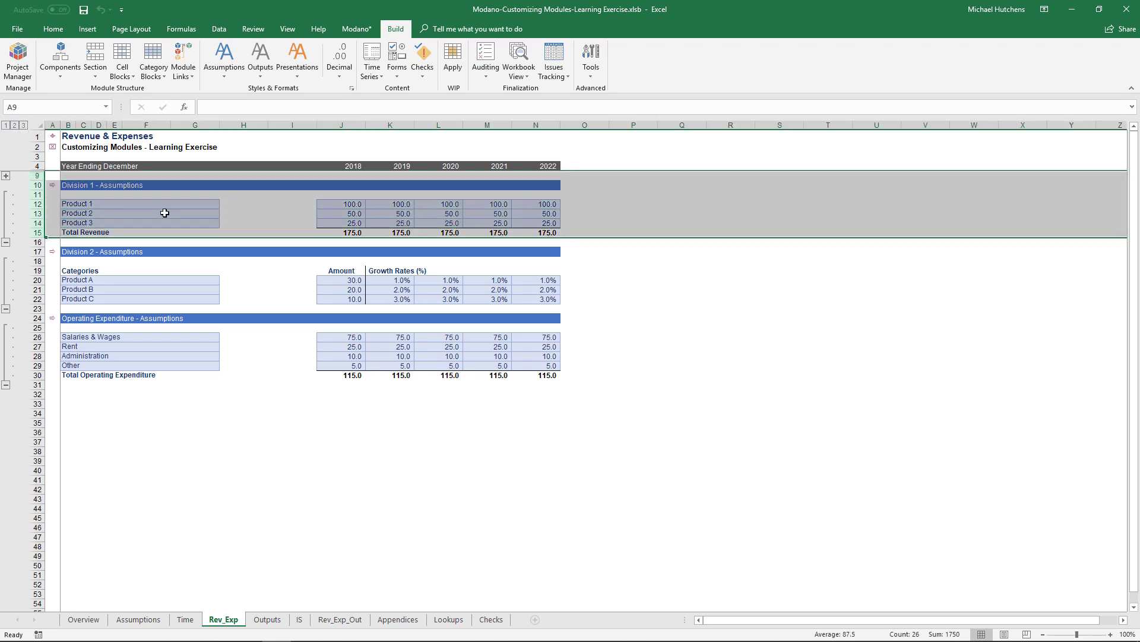
left_click(80, 187)
left_click(84, 252)
left_click(85, 326)
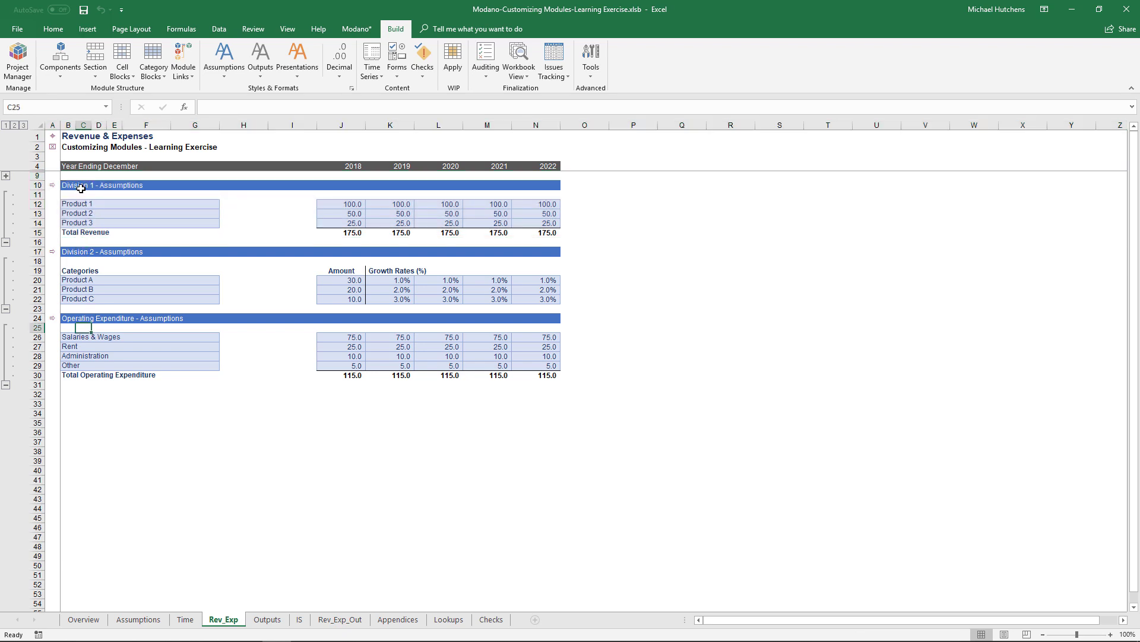
left_click(81, 188)
left_click(83, 250)
left_click(86, 319)
left_click_drag(37, 176, 36, 365)
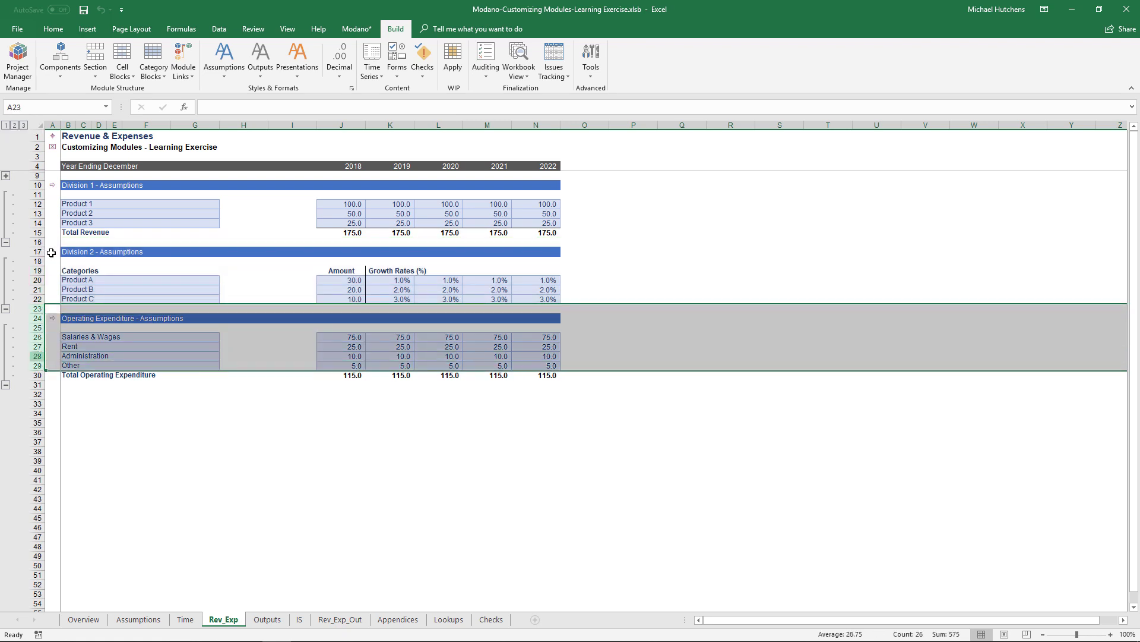
left_click(89, 280)
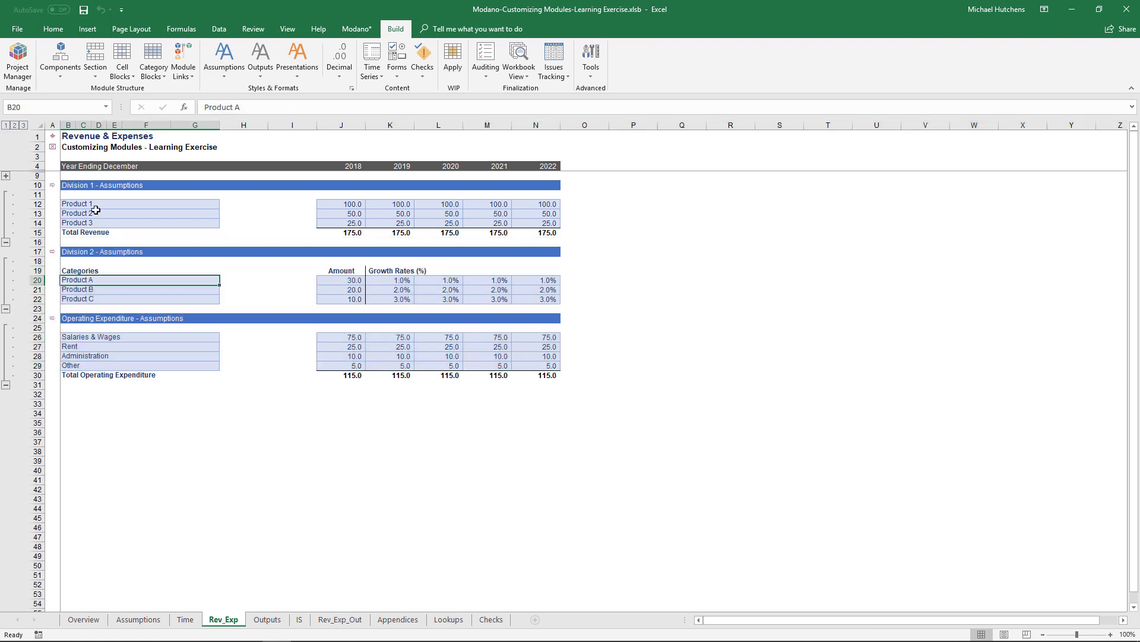
Shade the rows around the Product 1 cell block to reveal the Division 1 layout.
left_click(96, 208)
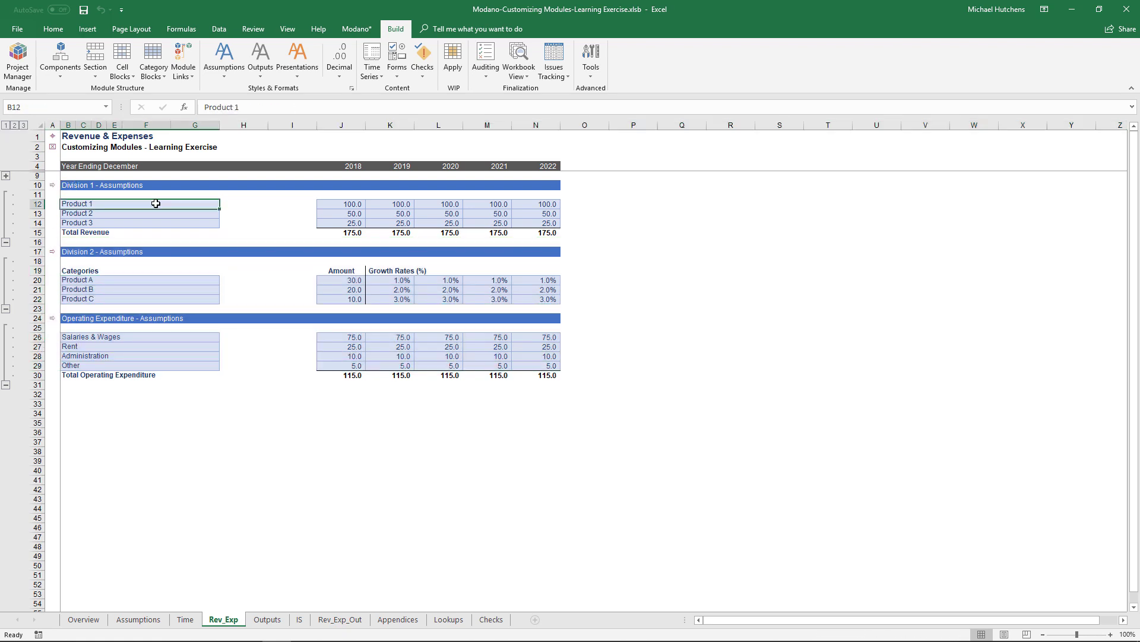
left_click(125, 75)
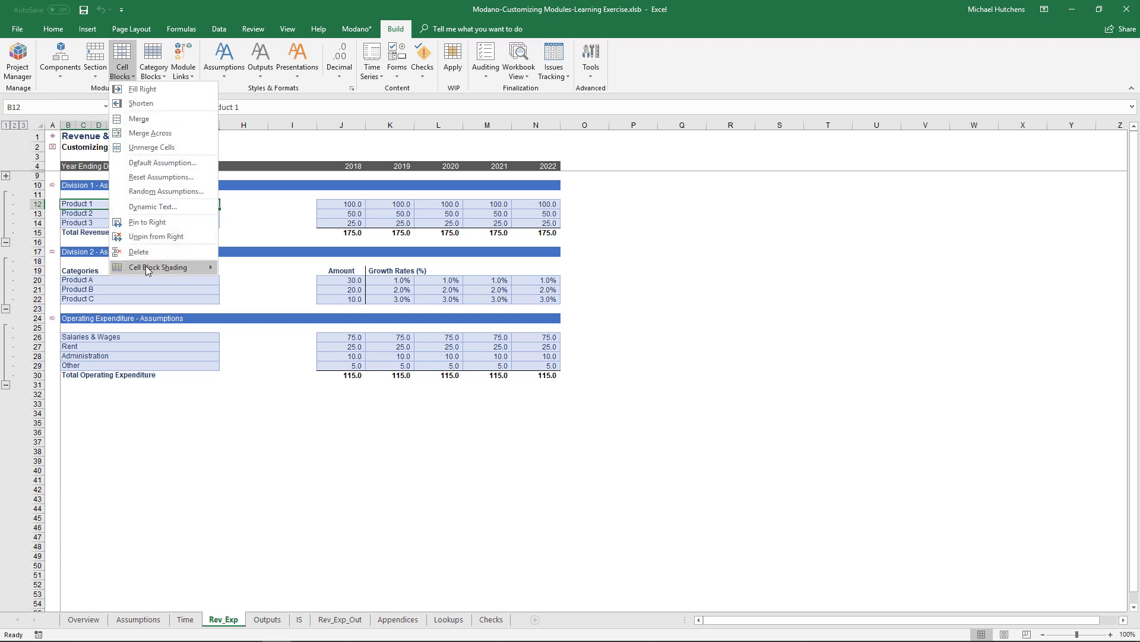
mouse_move(147, 270)
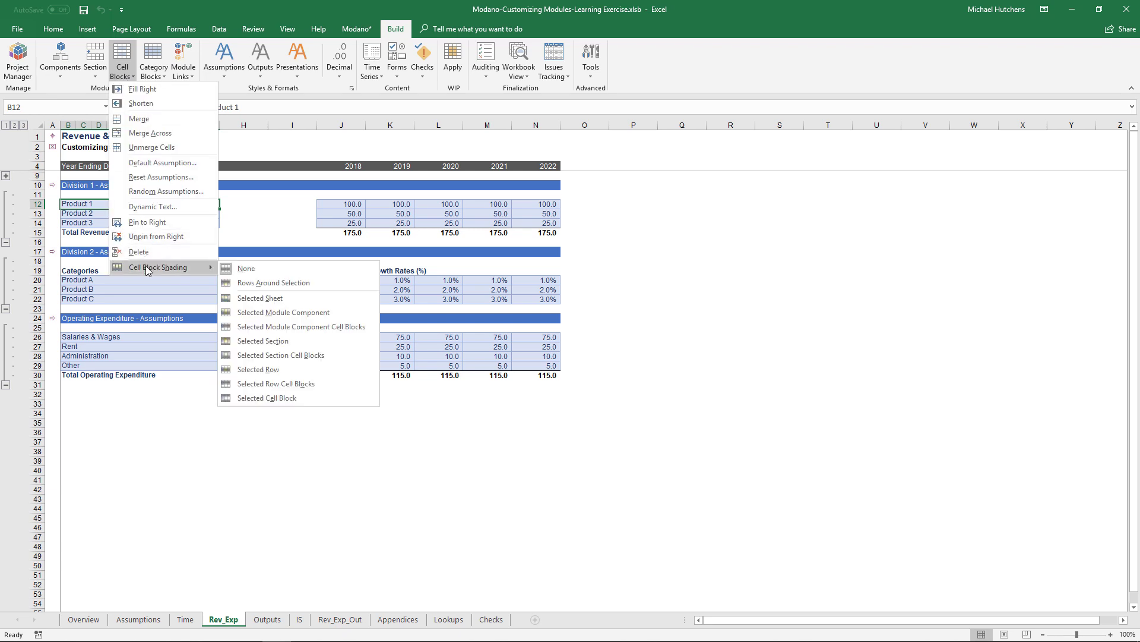
left_click(243, 285)
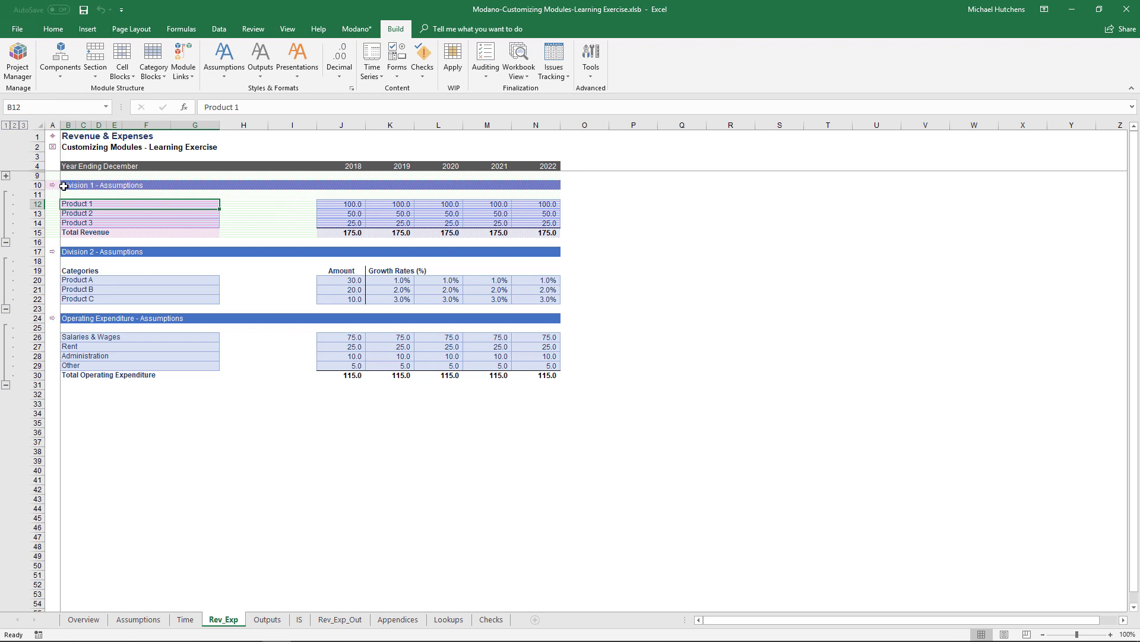
left_click(55, 196)
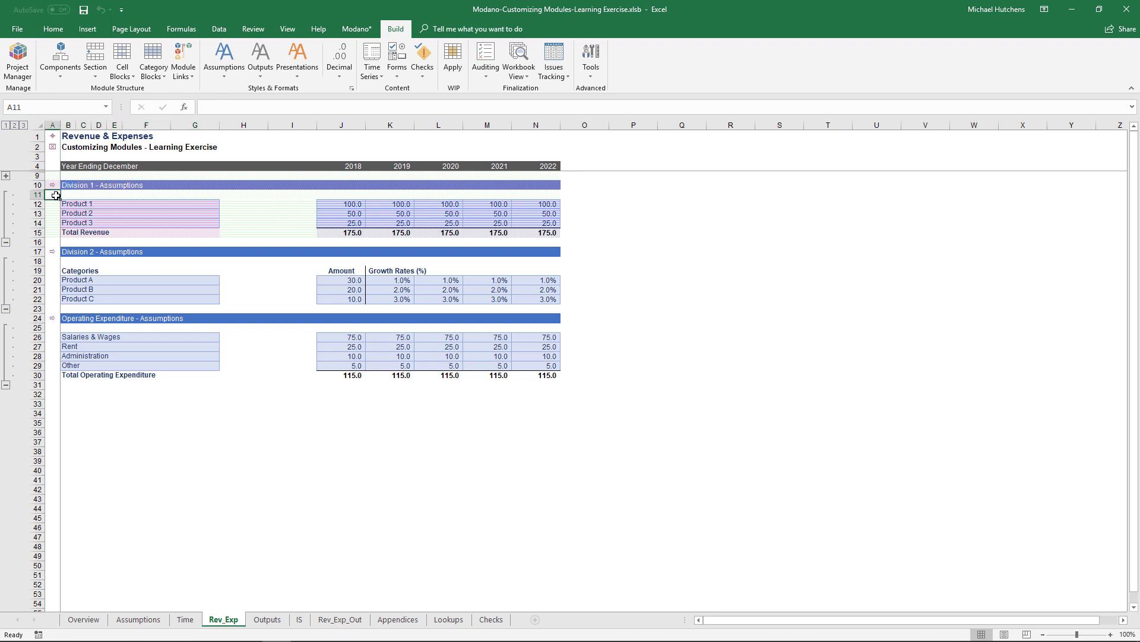
key("Right")
key("Down")
key("shift+Down")
key("shift+Down")
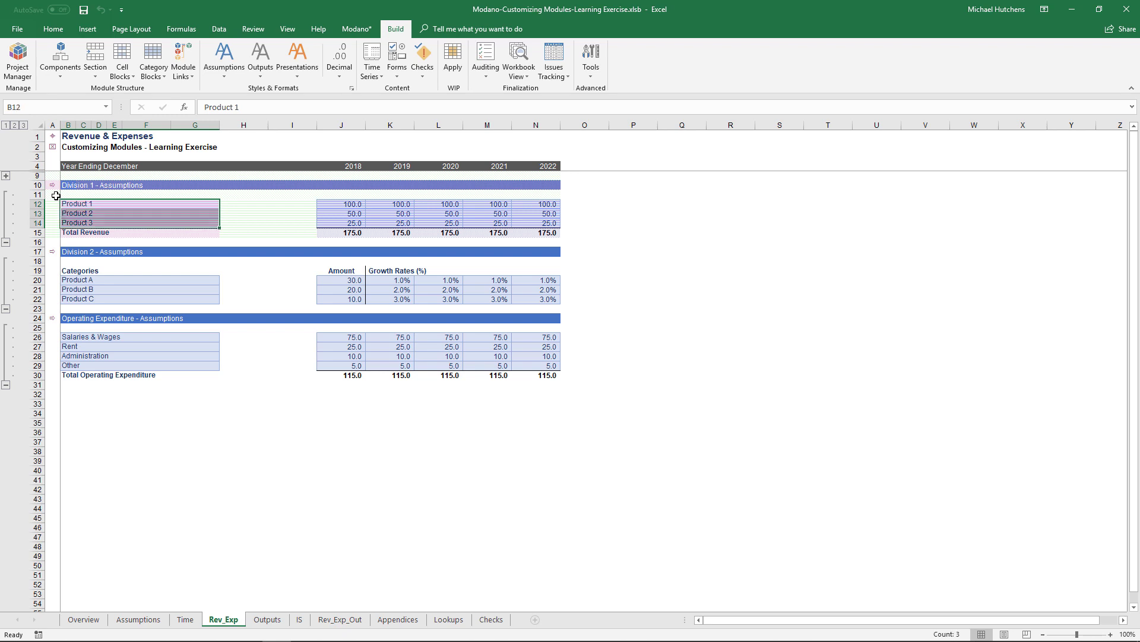
key("Right")
key("Right")
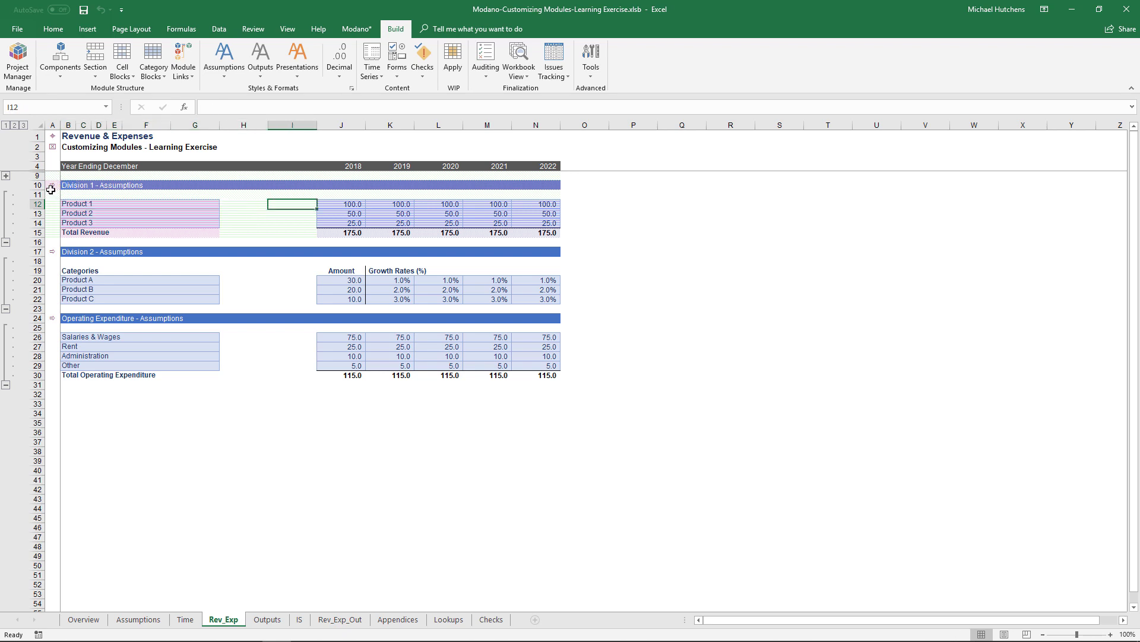
left_click(51, 195)
key("Up")
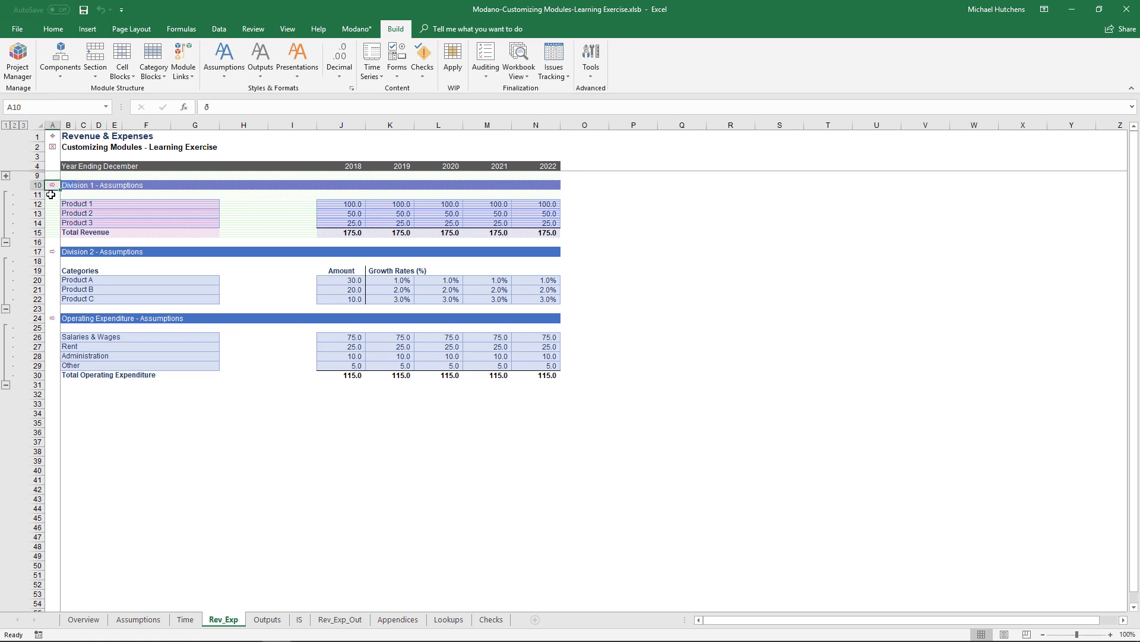
key("Right")
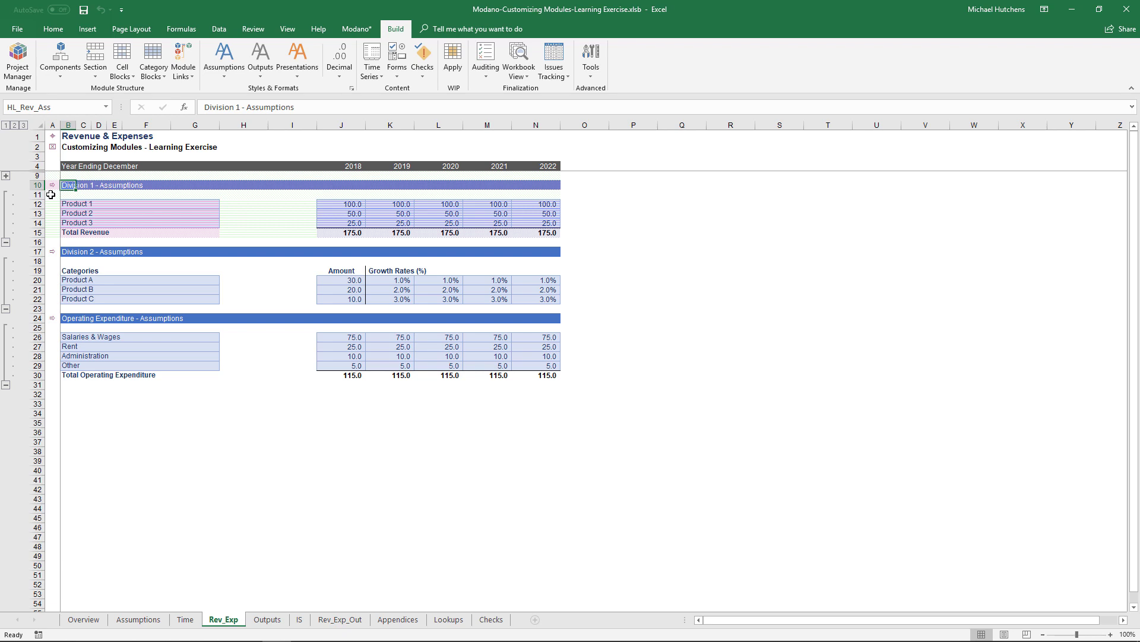
key("shift+Right")
key("shift+Right")
key("shift+Right")
key("shift+Right")
key("shift+Right")
key("shift+Right")
key("shift+Right")
key("shift+Right")
key("shift+Right")
key("shift+Right")
key("shift+Right")
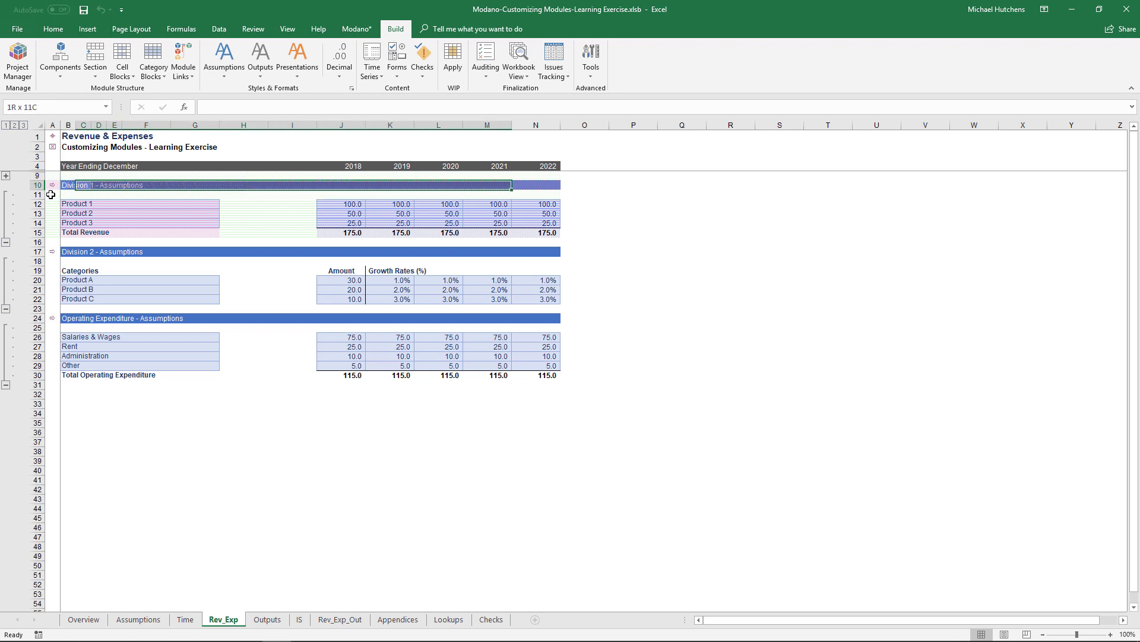
key("shift+Right")
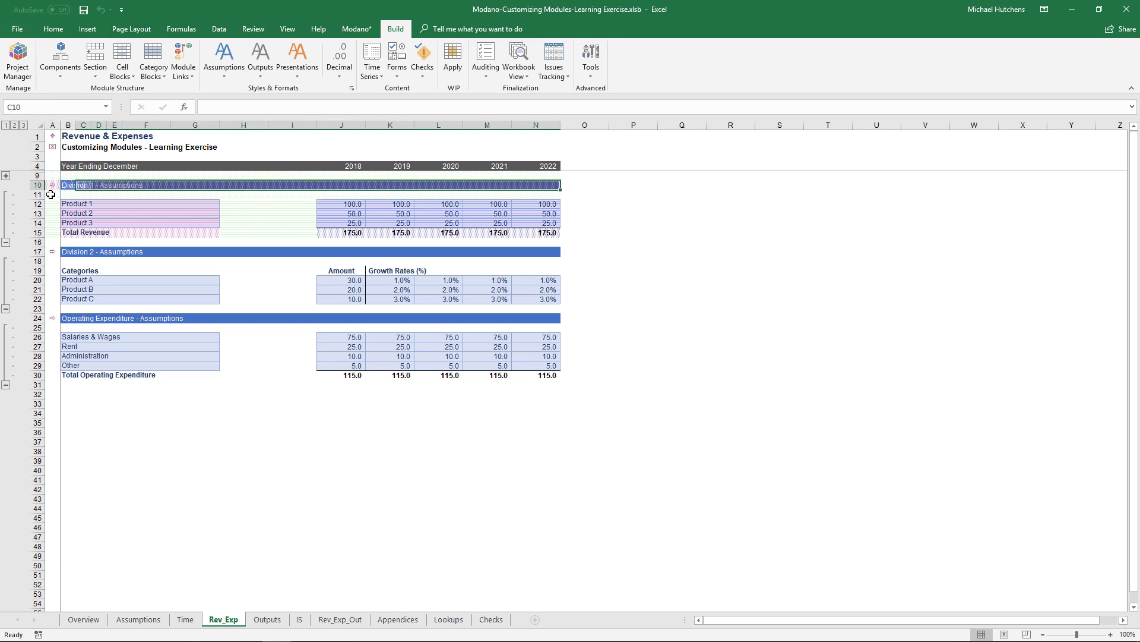
key("Down")
key("Down")
key("shift+Down")
key("shift+Down")
key("Right")
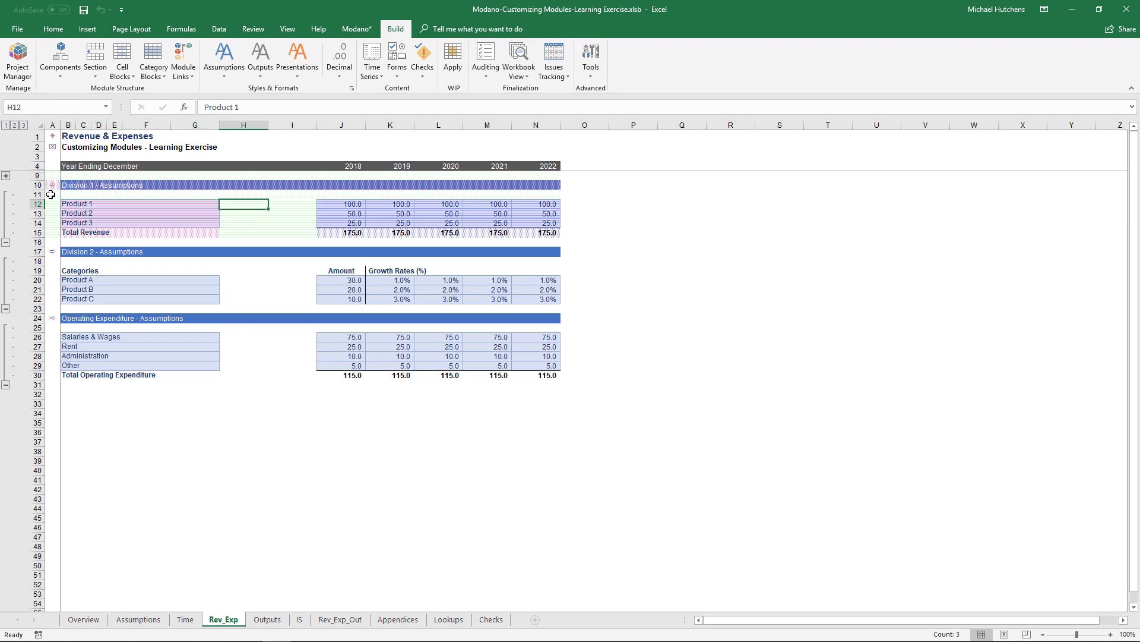
key("Right")
key("Right")
key("shift+Down")
key("shift+Down")
key("shift+Right")
key("shift+Right")
key("shift+Right")
key("shift+Right")
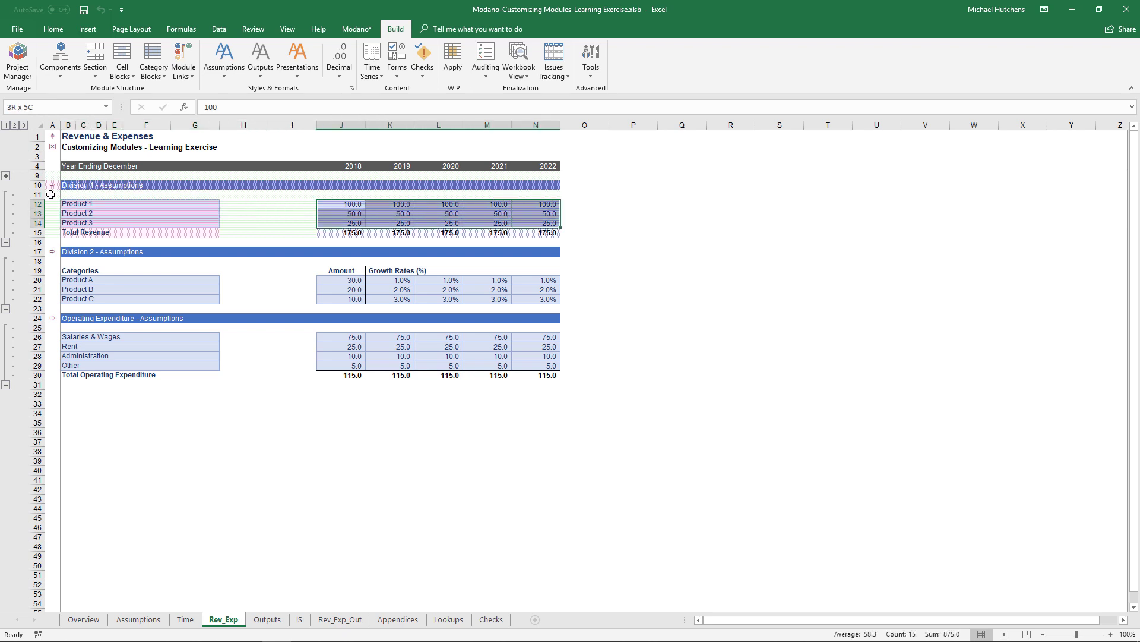
left_click(80, 231)
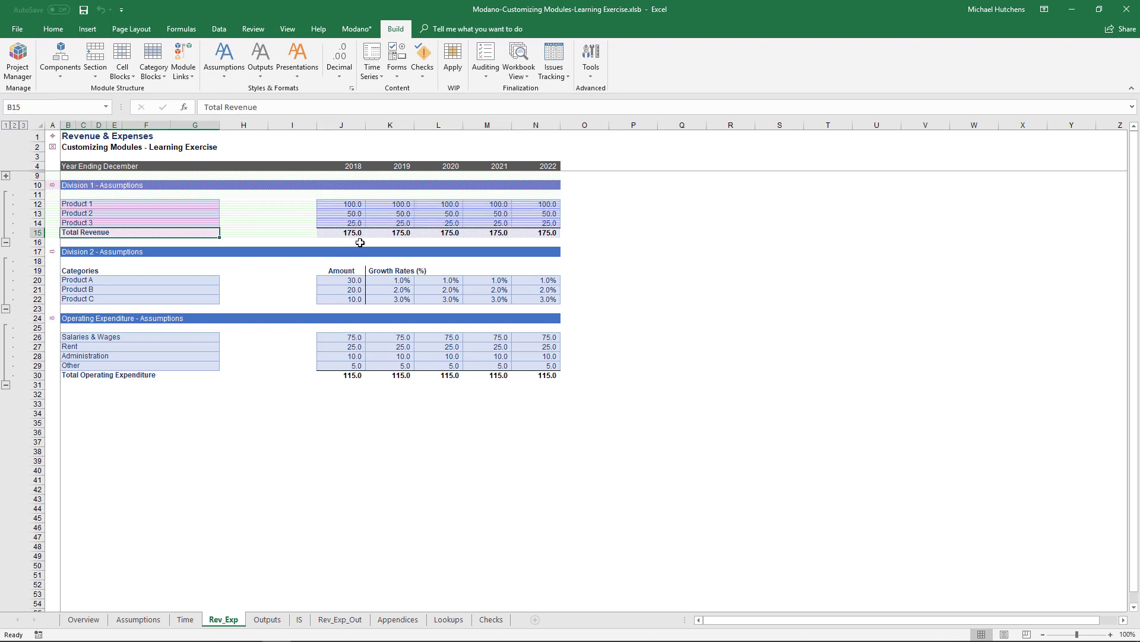
left_click_drag(356, 233, 524, 231)
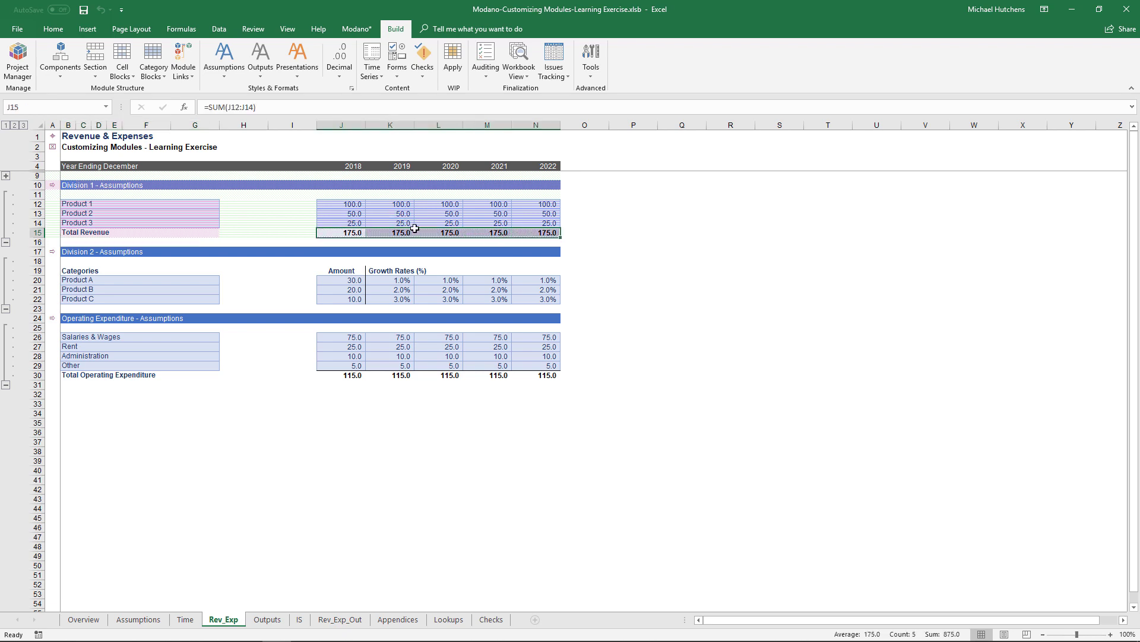
left_click(292, 216)
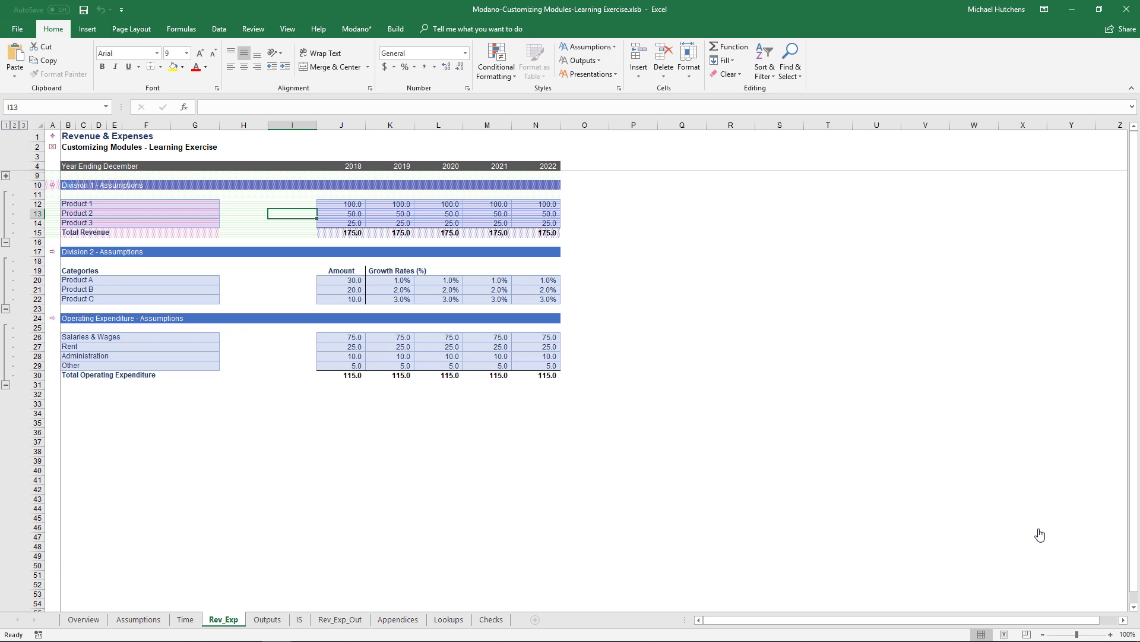
Insert a blank row above Product 1 and enter the heading 'Base Revenue'.
key("Right")
key("Right")
key("Right")
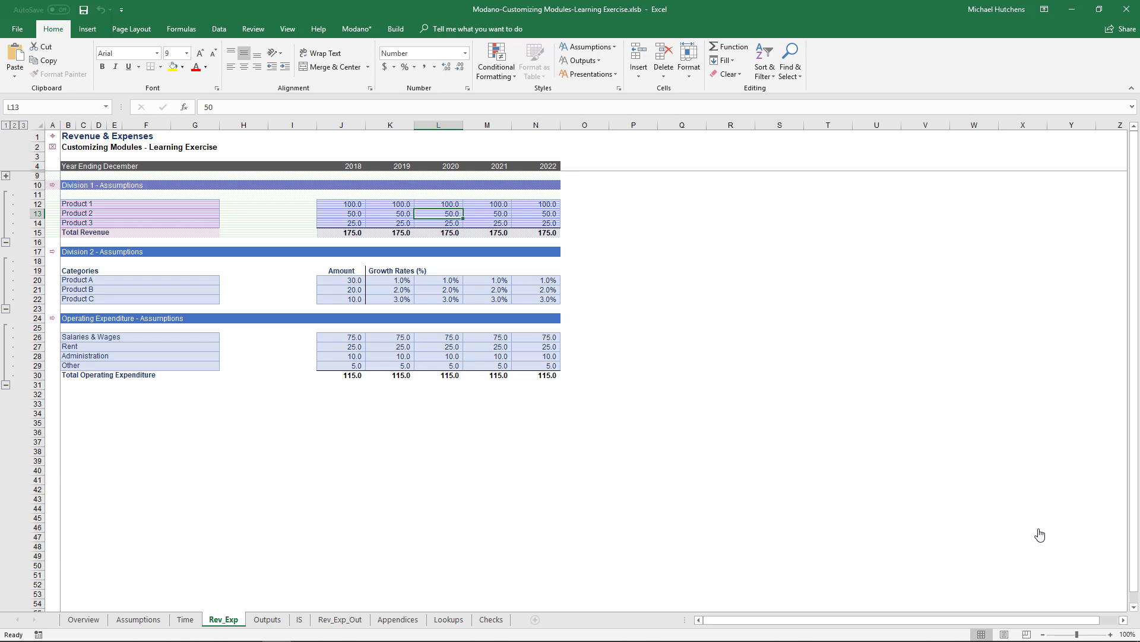
key("Left")
key("Left")
key("Left")
key("Down")
key("Down")
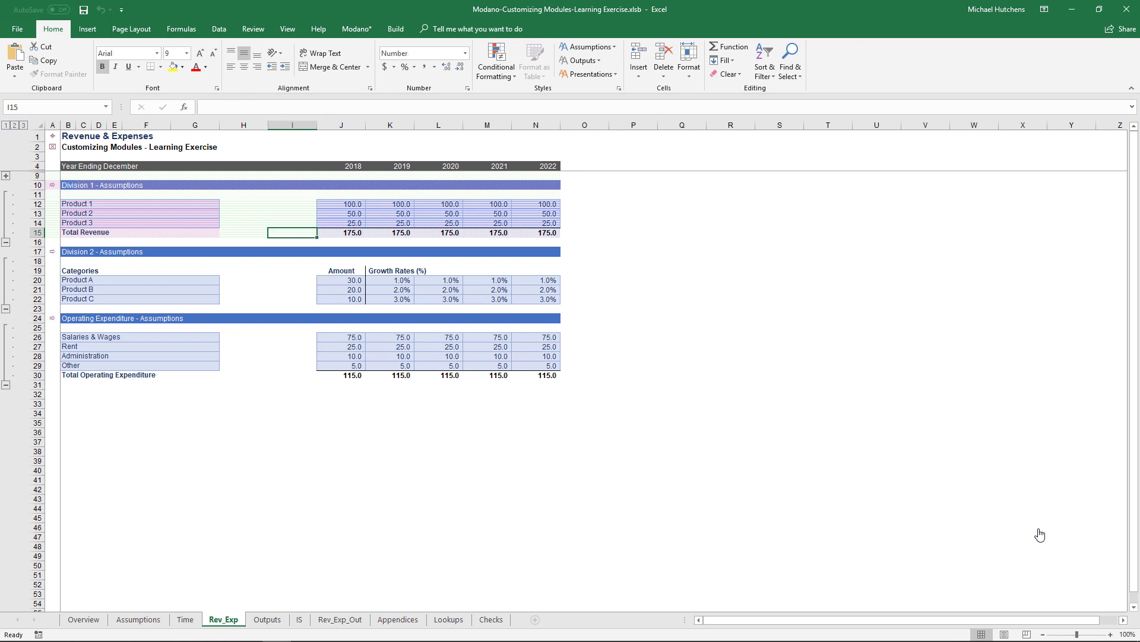
key("Left")
key("Left")
key("Left")
key("Left")
key("Left")
key("Left")
key("Left")
key("Left")
key("Up")
key("Up")
key("Right")
key("Up")
key("Left")
key("Right")
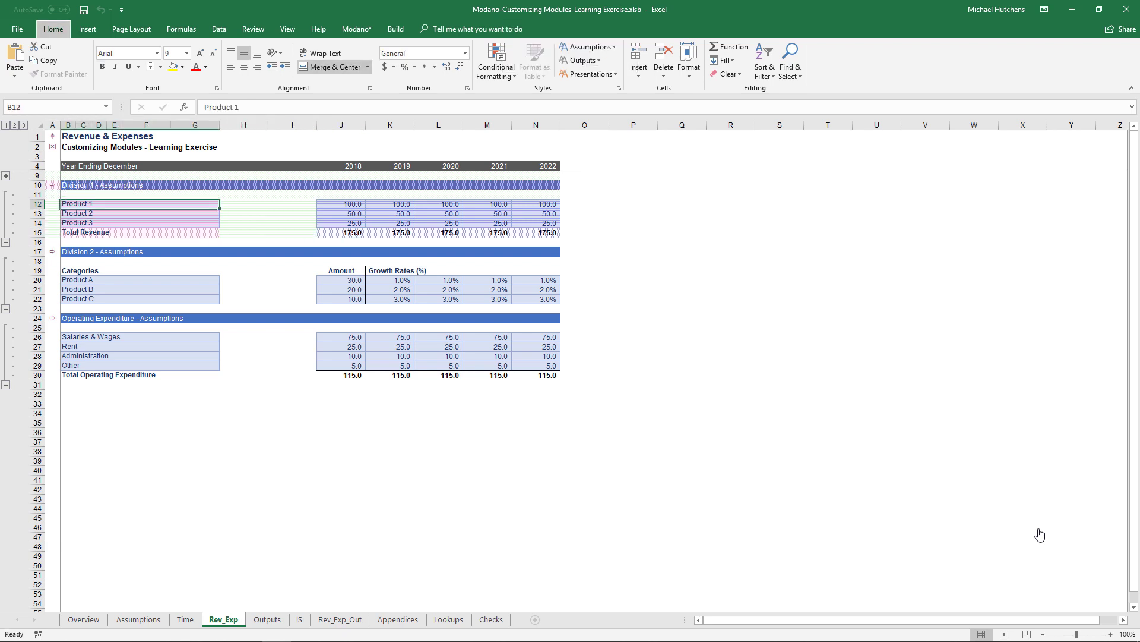
key("ctrl+plus")
type("Base Revenue")
key("Return")
key("Up")
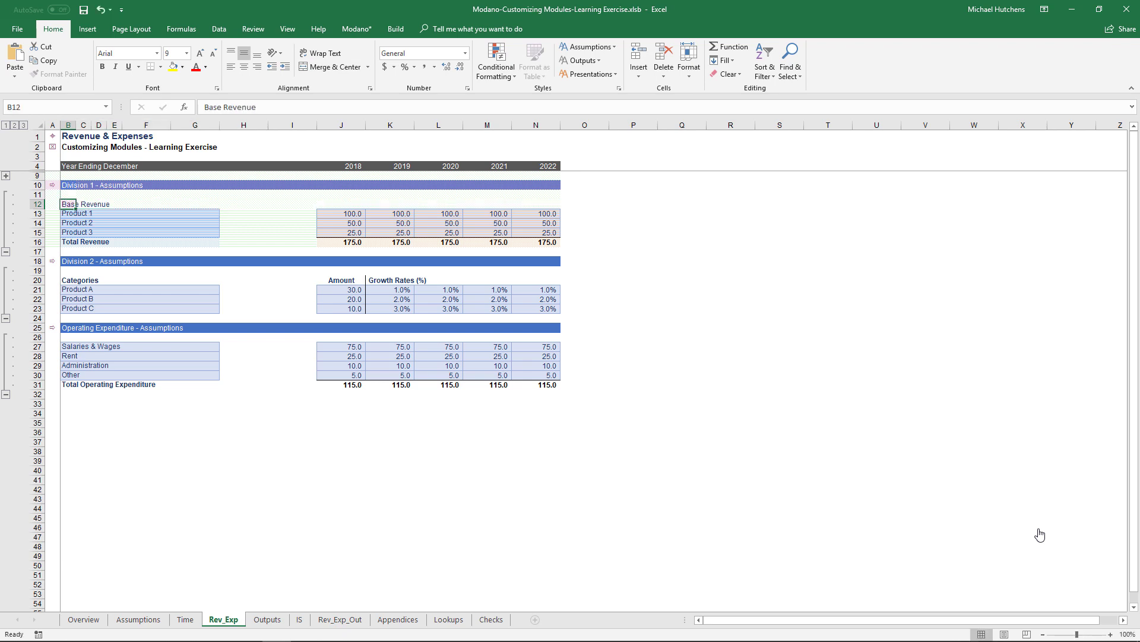
Apply the Heading 3 output style to the Base Revenue heading.
key("alt")
key("y")
key("2")
key("o")
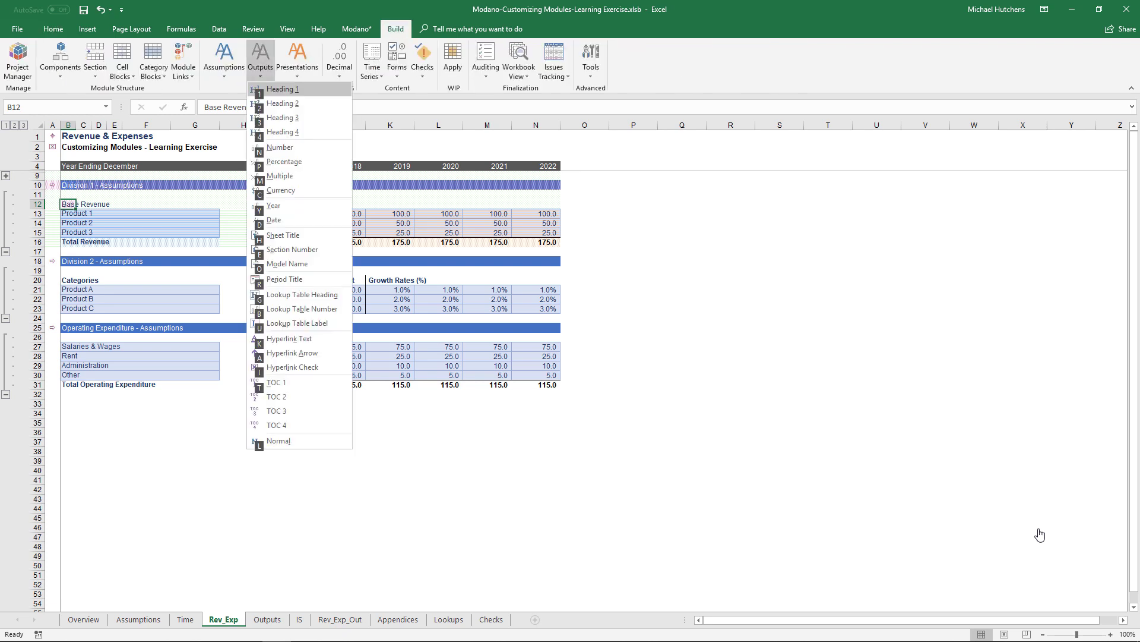
key("Down")
key("Down")
key("Return")
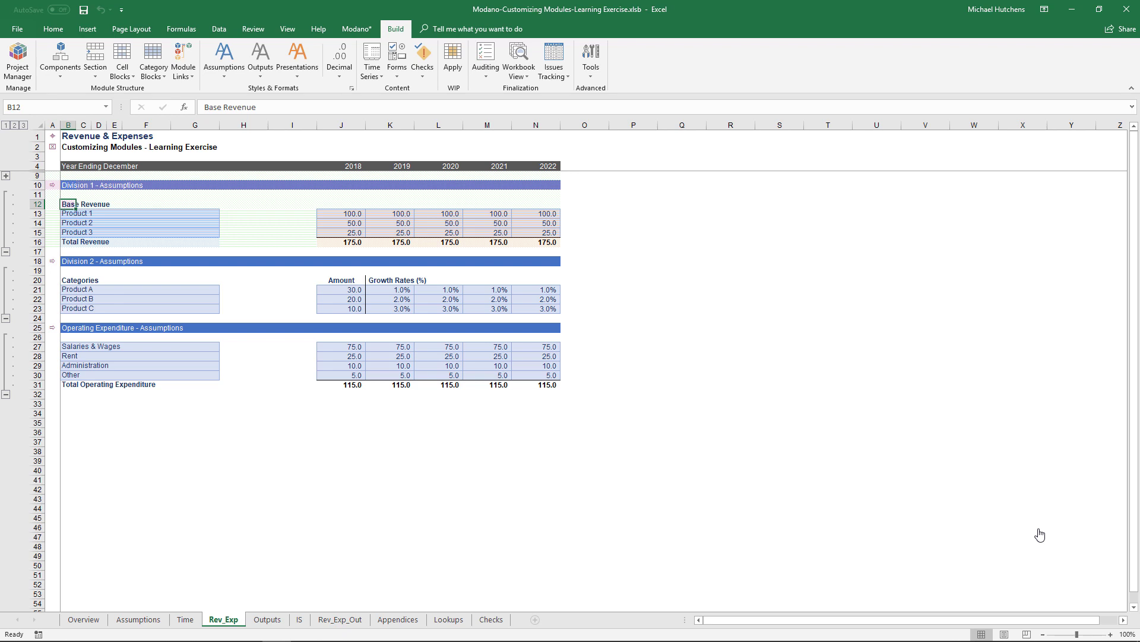
Change the total label to ="Total "&B12 so it reads Total Base Revenue.
key("Down")
key("Down")
key("Down")
key("Down")
type("=\"Total \"")
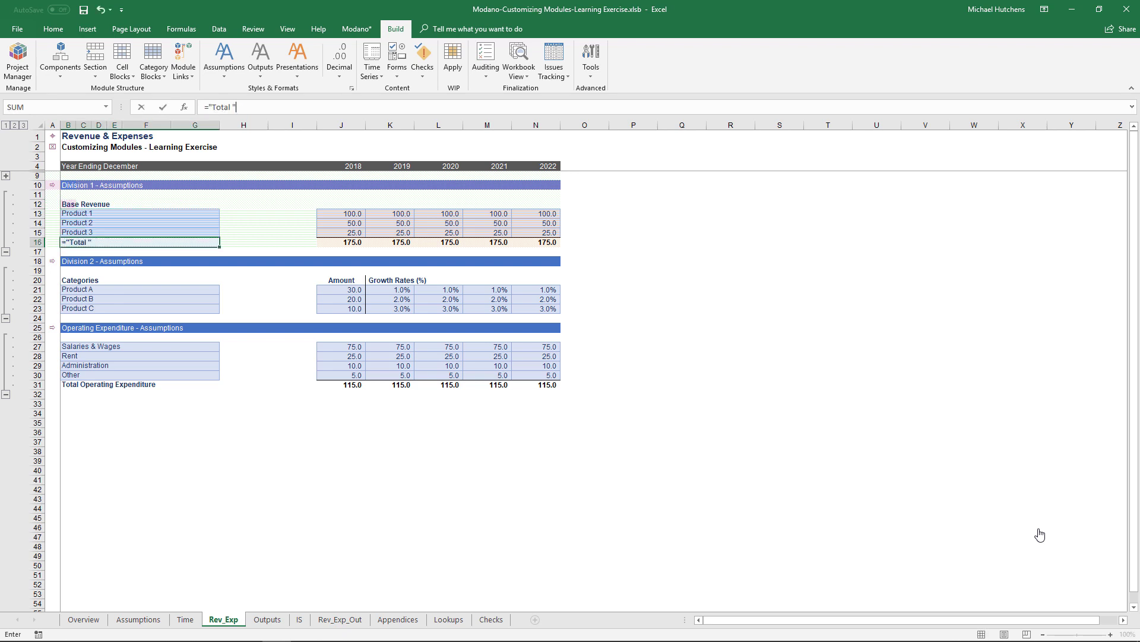
type("&")
key("Up")
key("Up")
key("Up")
key("Up")
key("Return")
key("Up")
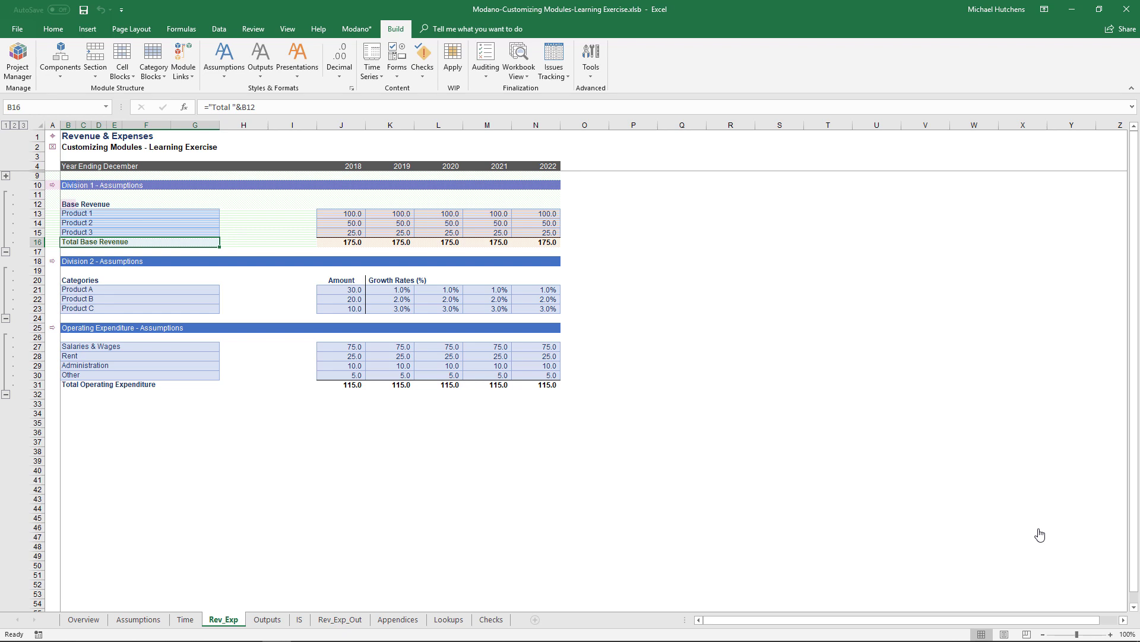
key("Right")
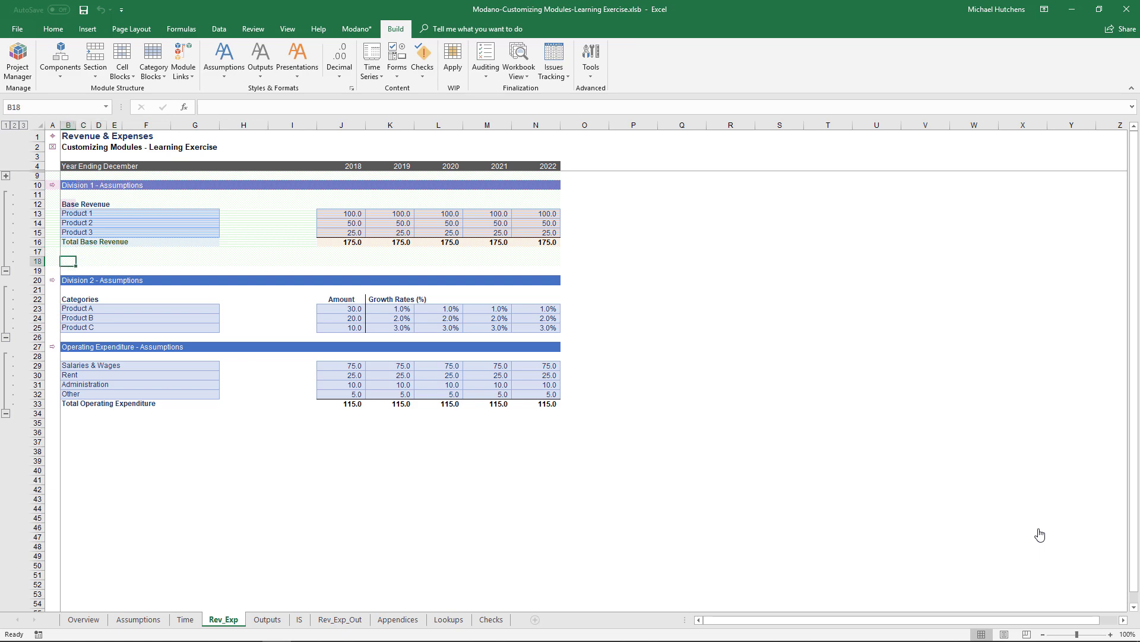
Enter 'Discounts' in B18 just below Total Base Revenue.
type("Discounts")
key("Return")
left_click_drag(37, 213, 38, 242)
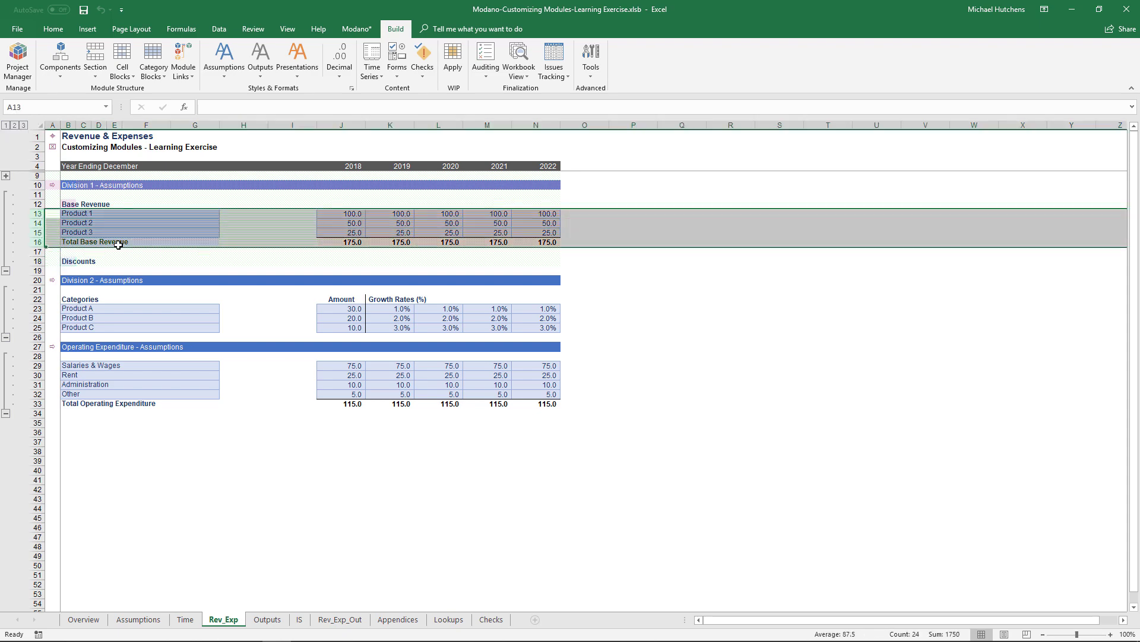
left_click(113, 224)
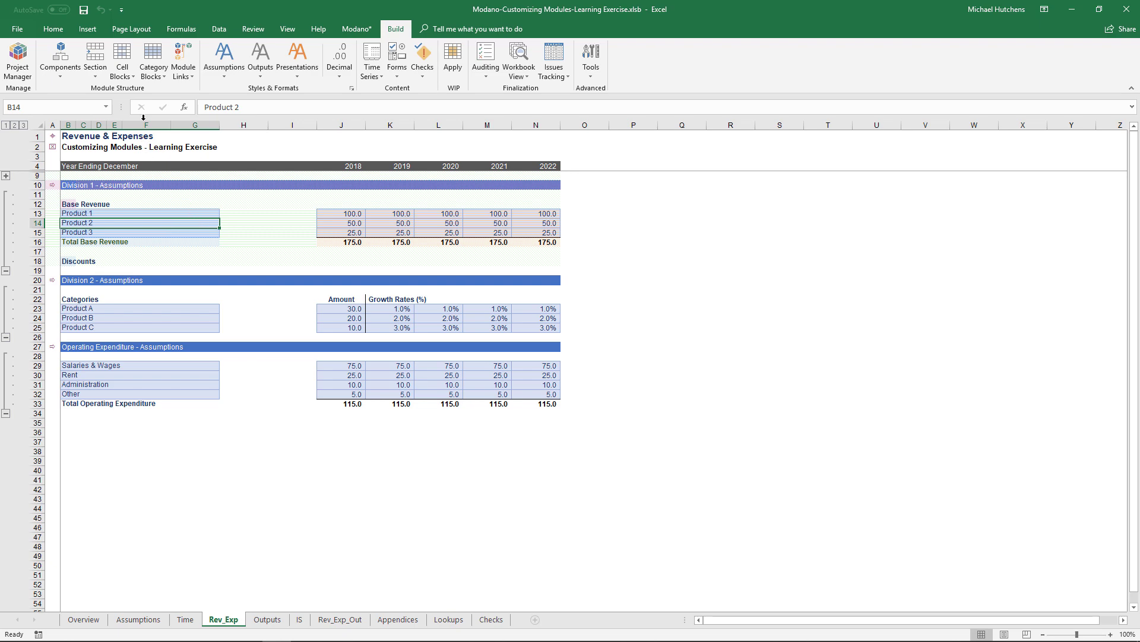
left_click(153, 78)
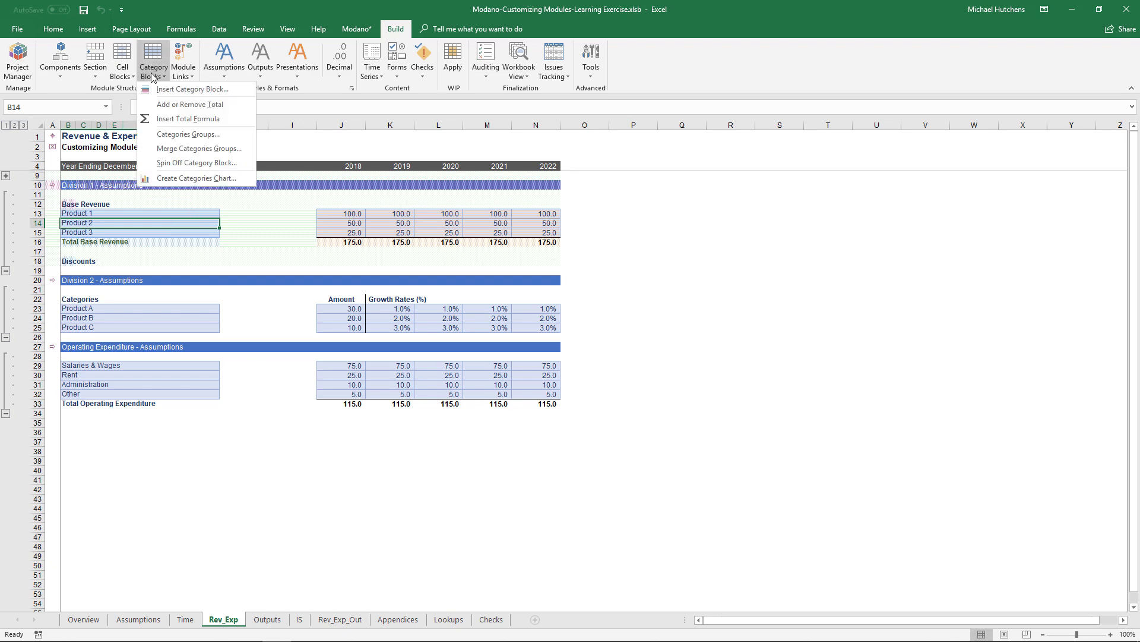
left_click(178, 134)
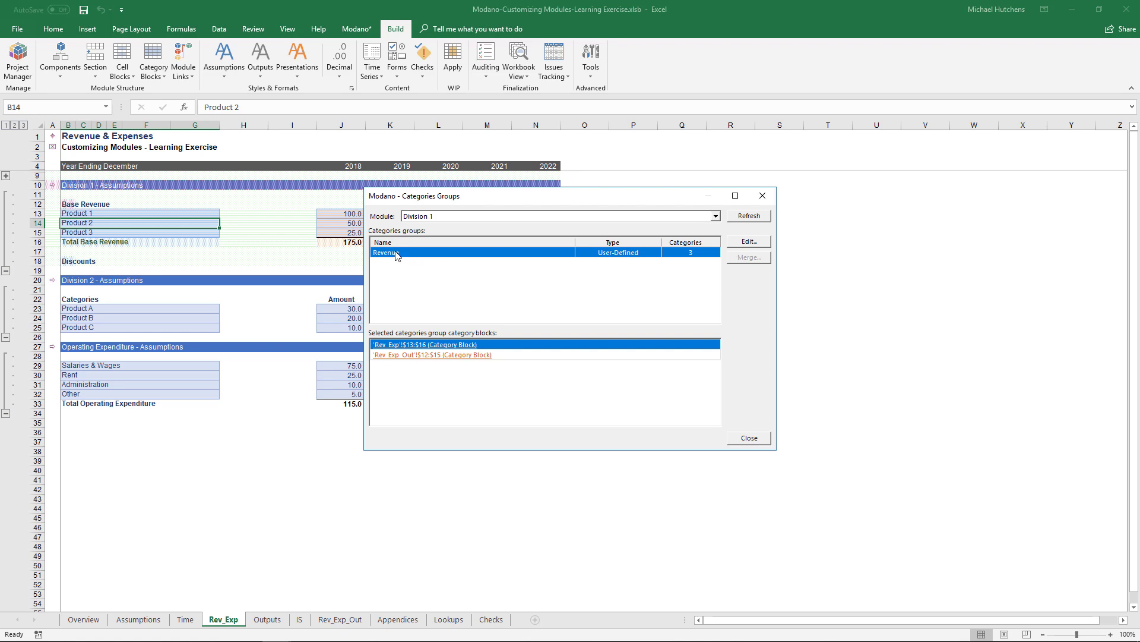
left_click(423, 345)
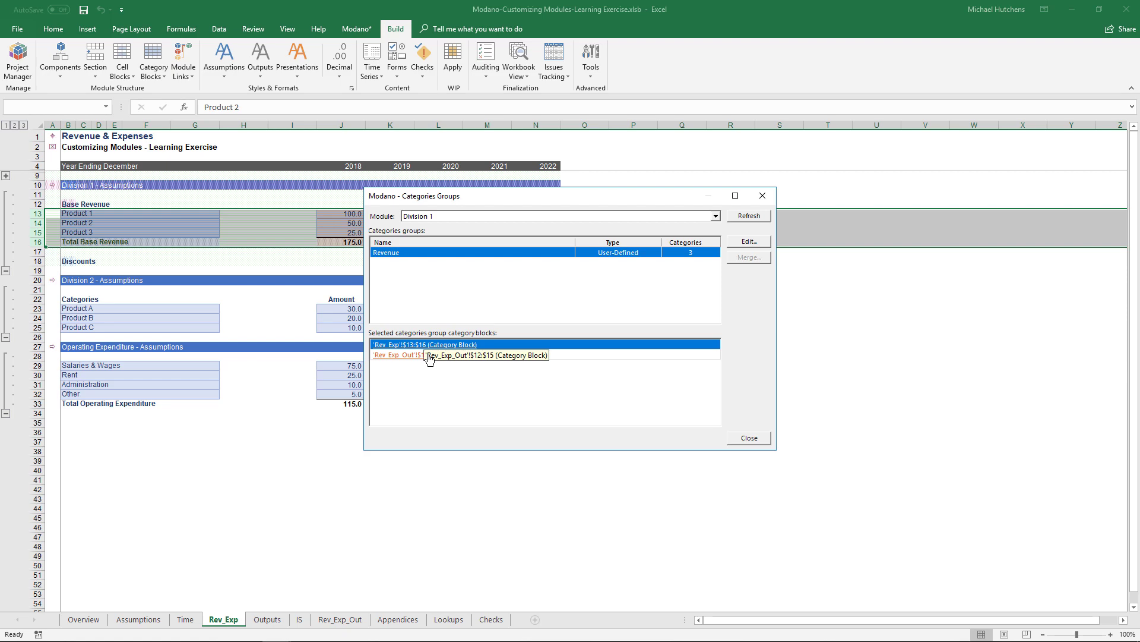
left_click(429, 356)
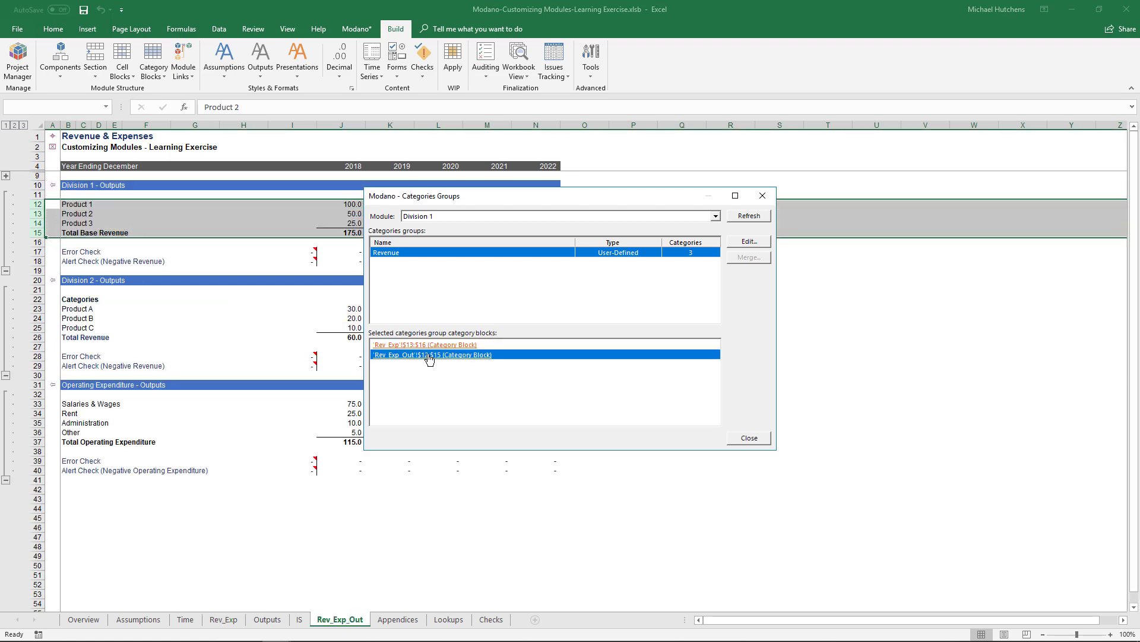
left_click(426, 345)
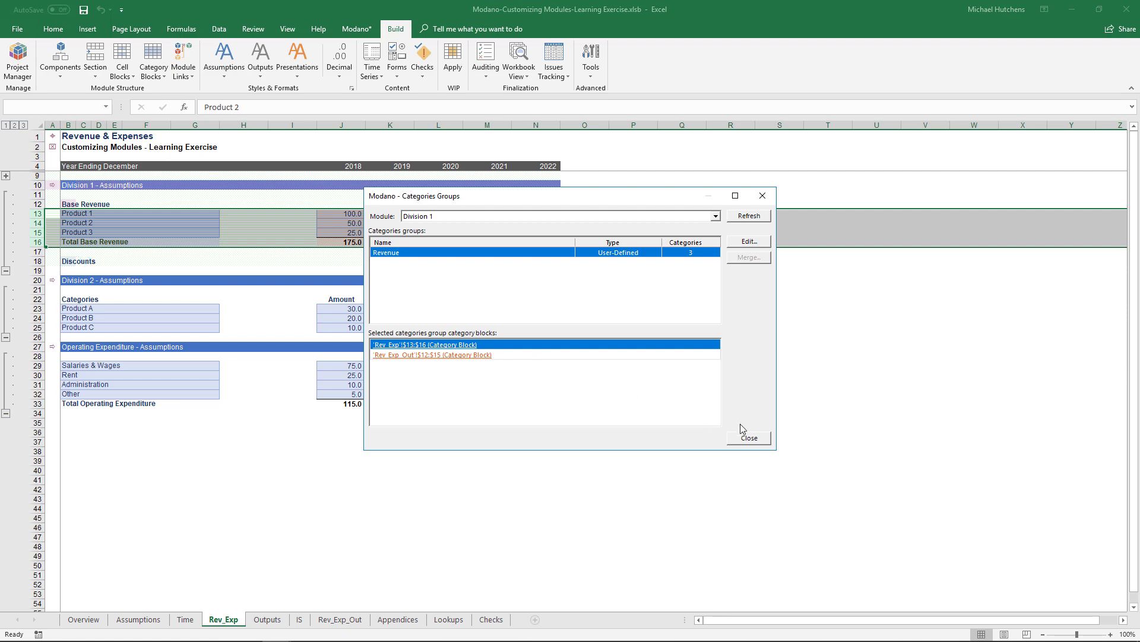
left_click(760, 442)
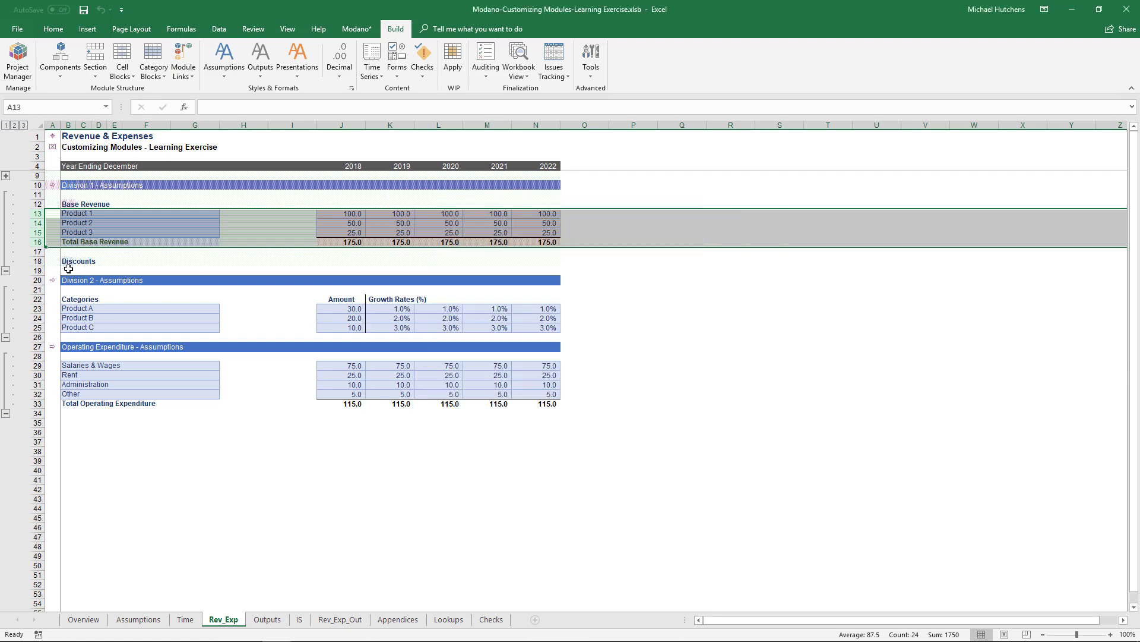
Enter =B13 in B19 to create linked Product 1–3 and Total Base Revenue rows.
left_click(69, 269)
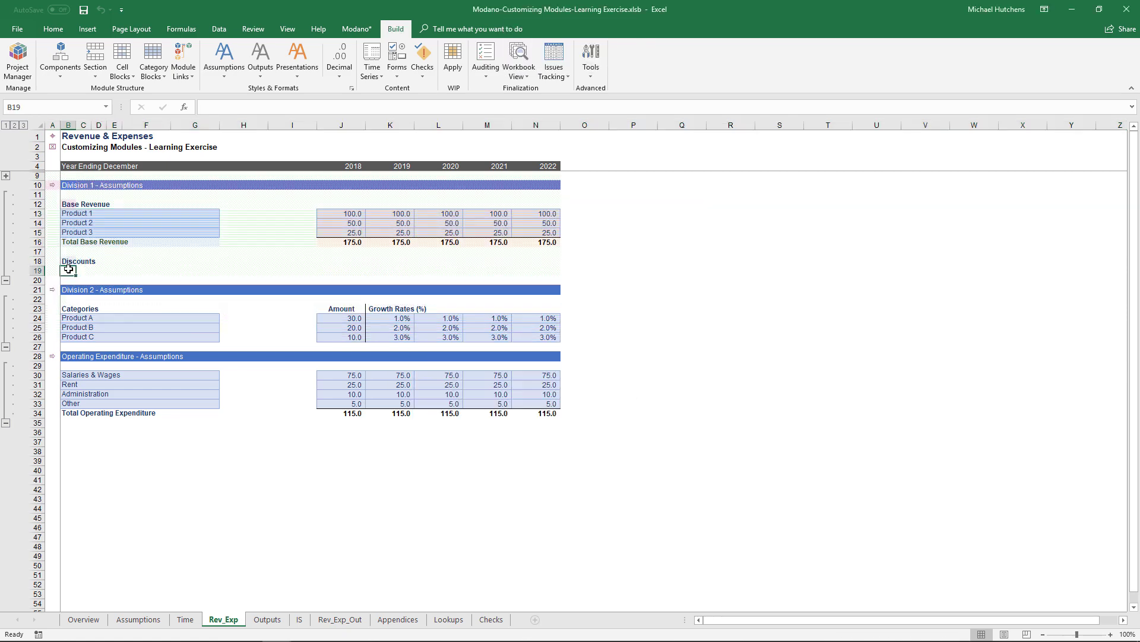
type("=")
key("Up")
key("Up")
key("Up")
key("Up")
key("Up")
key("Up")
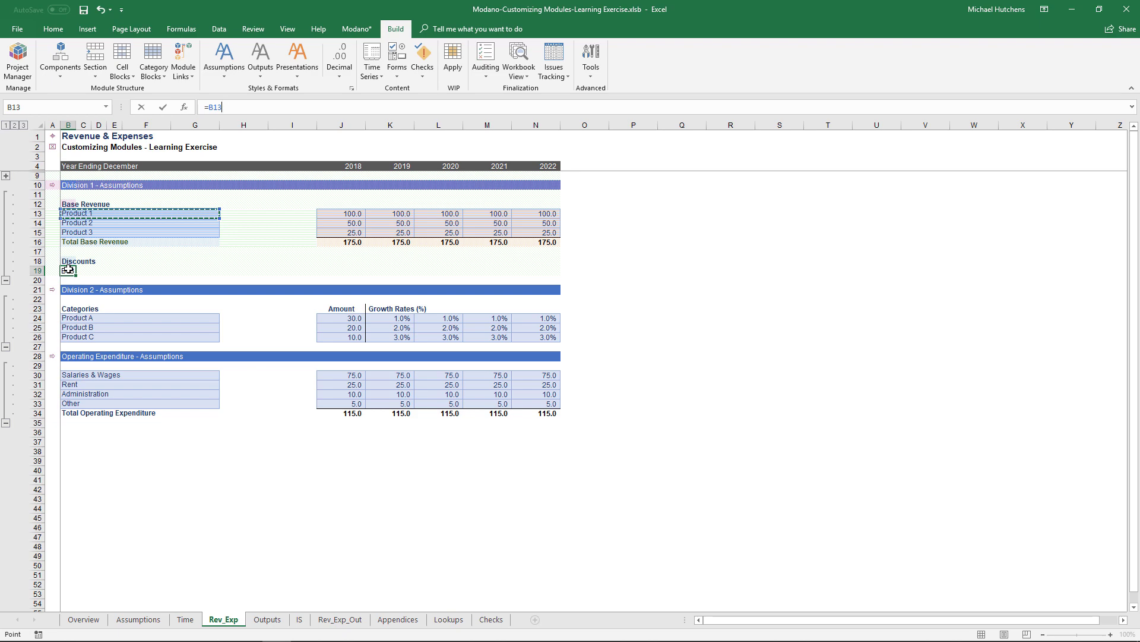
key("Return")
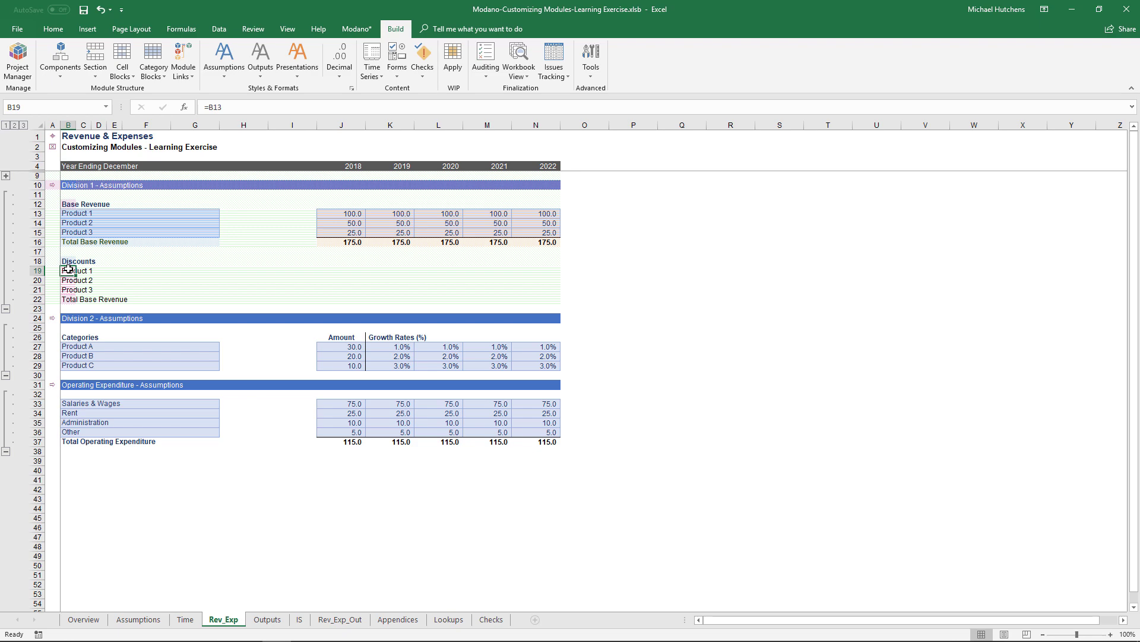
Test inserting a new category after Product 3, then undo it.
key("Up")
key("Up")
key("Up")
key("Up")
key("ctrl+shift+i")
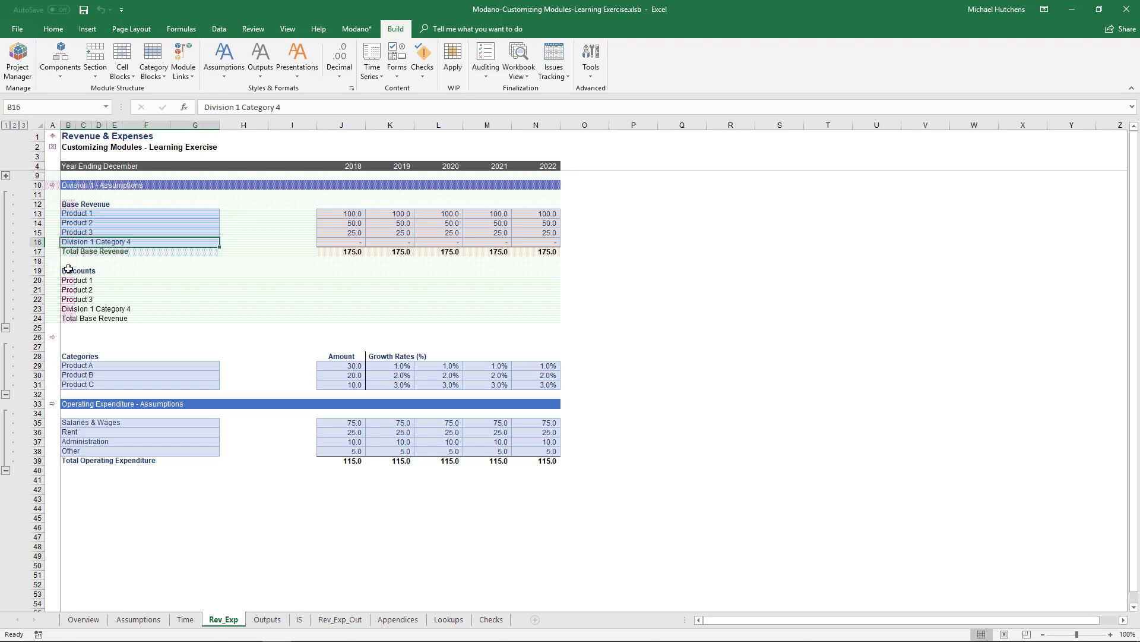
key("ctrl+z")
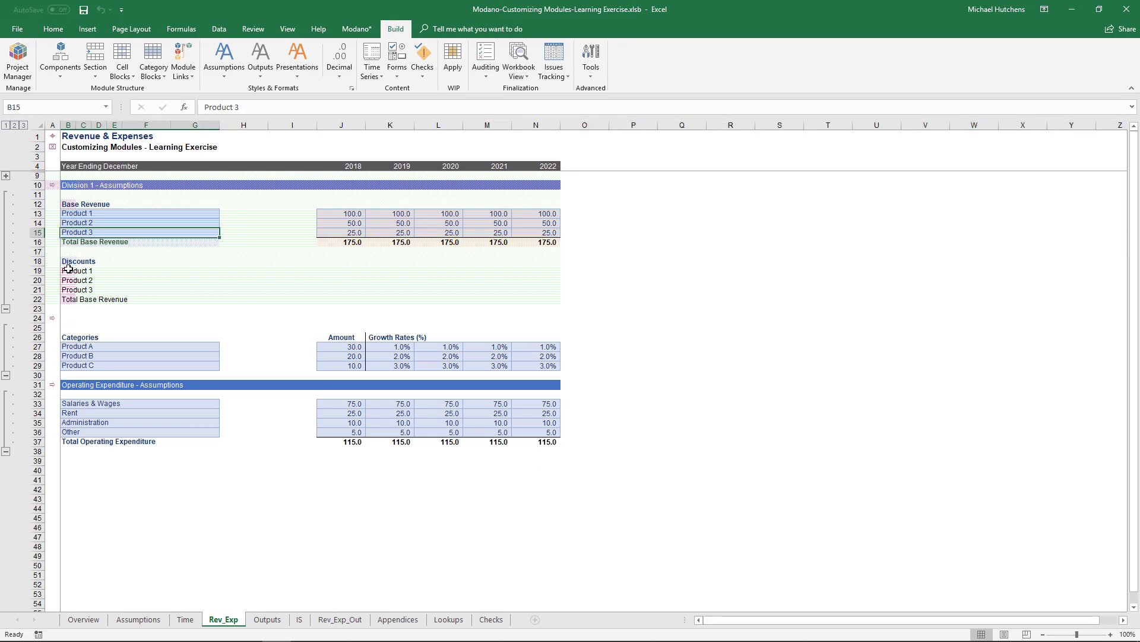
left_click(69, 269)
key("ctrl+shift+o")
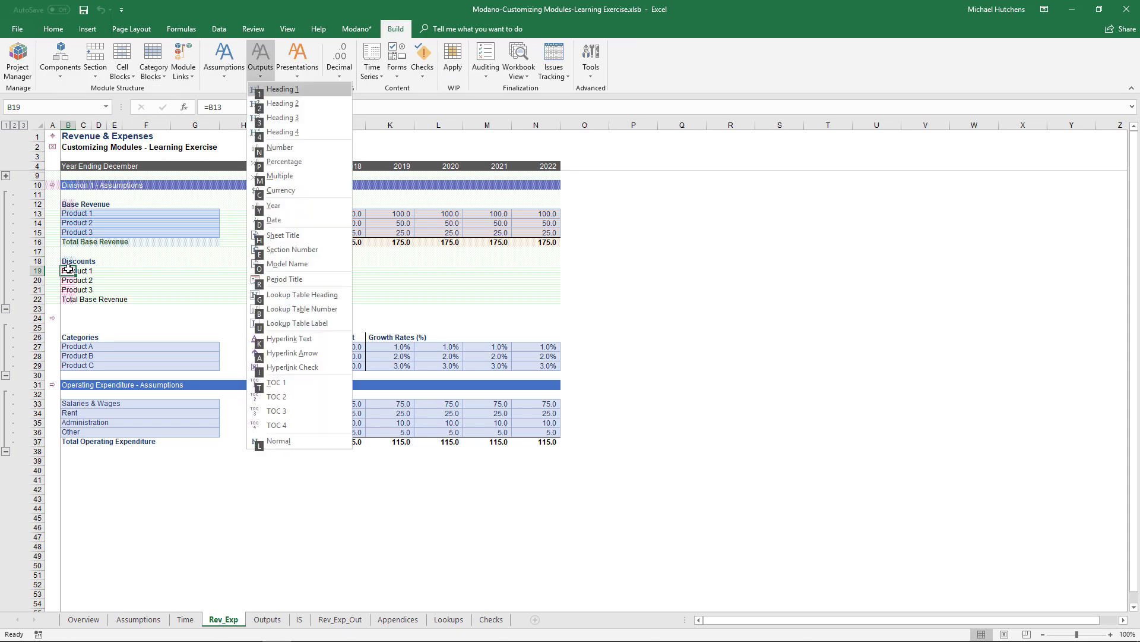
Delete the Total Base Revenue row from the Discounts block.
key("Escape")
key("Down")
key("Down")
key("Down")
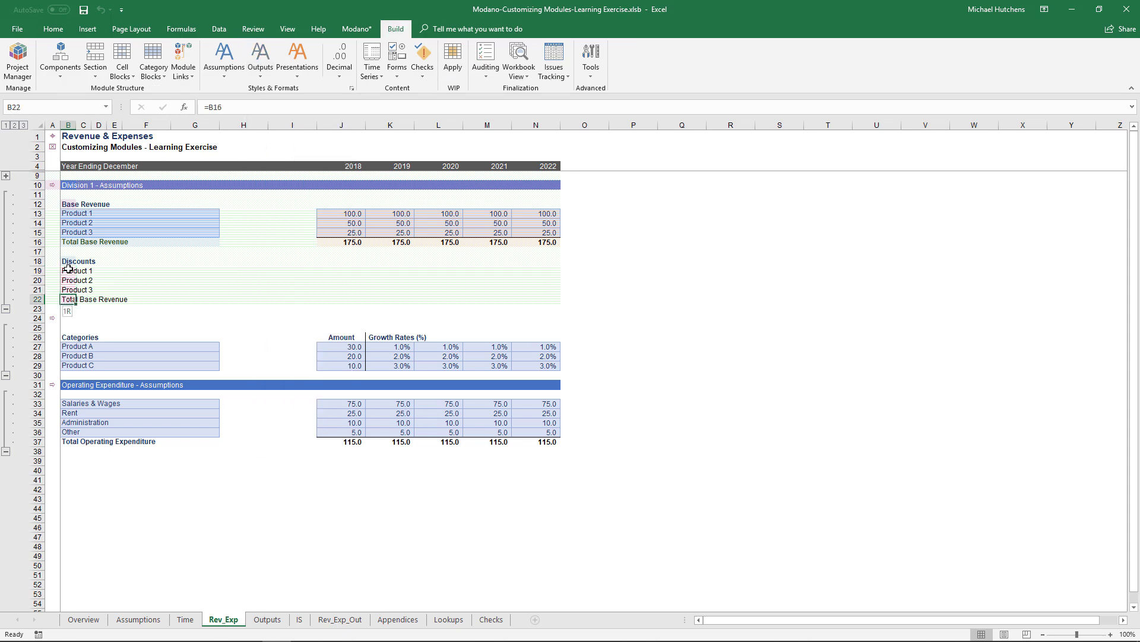
key("shift+space")
key("alt+e")
key("d")
Enter a 12% 2018 discount for Products 1–3, replacing an initial 10%.
key("Up")
key("Up")
key("Up")
key("Right")
key("Right")
key("Right")
key("Right")
key("Left")
key("Left")
key("Left")
key("Right")
key("Right")
key("Right")
key("Right")
key("Right")
key("Right")
key("Right")
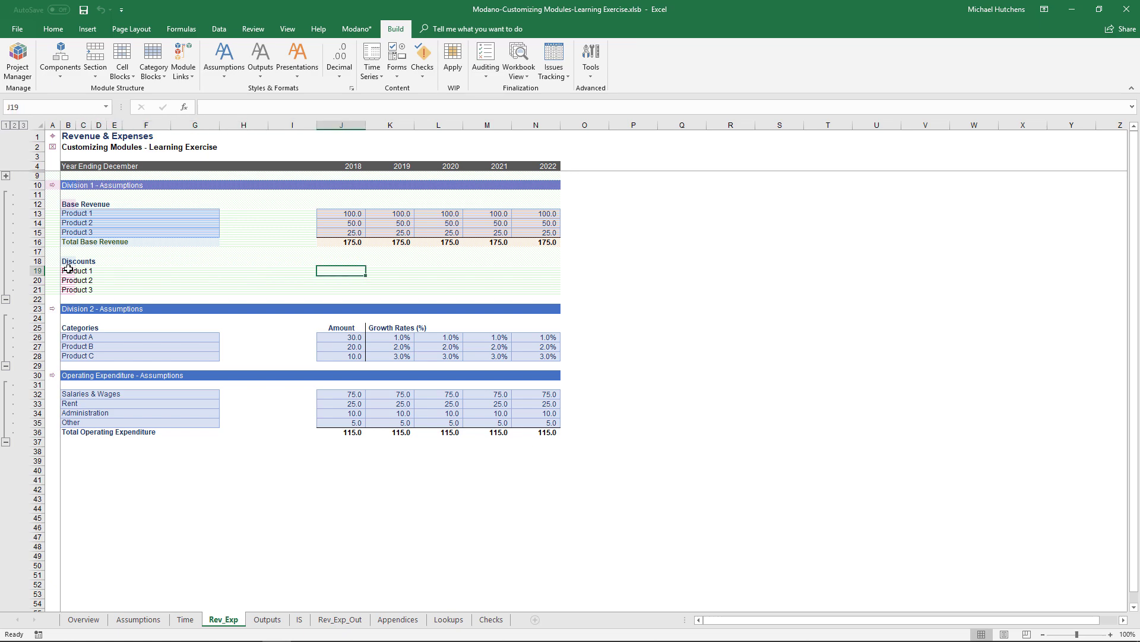
type("10%")
key("ctrl+Return")
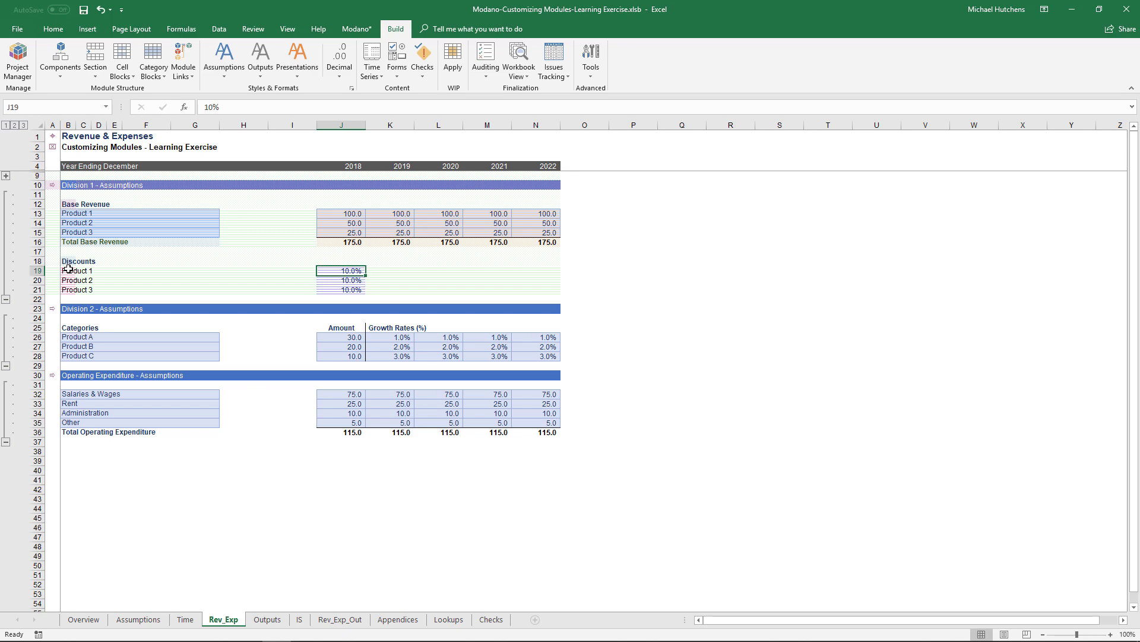
type("12%")
key("ctrl+Return")
key("Return")
key("Up")
Apply the Percentage assumption style to the discount cells.
key("alt")
key("a")
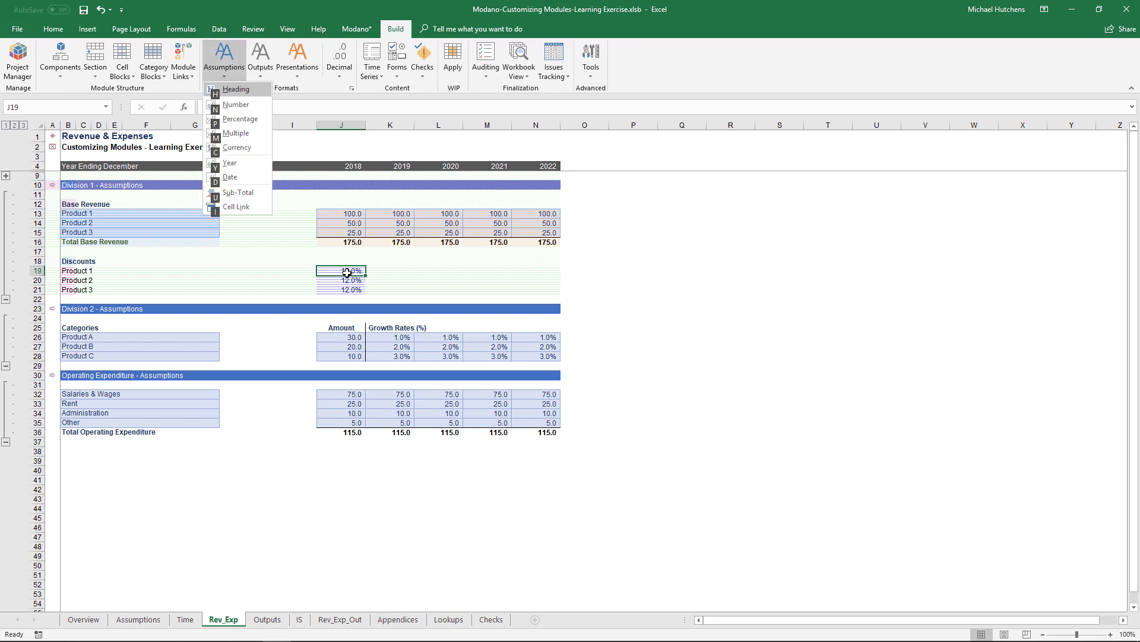
key("Down")
key("Up")
key("Down")
key("Down")
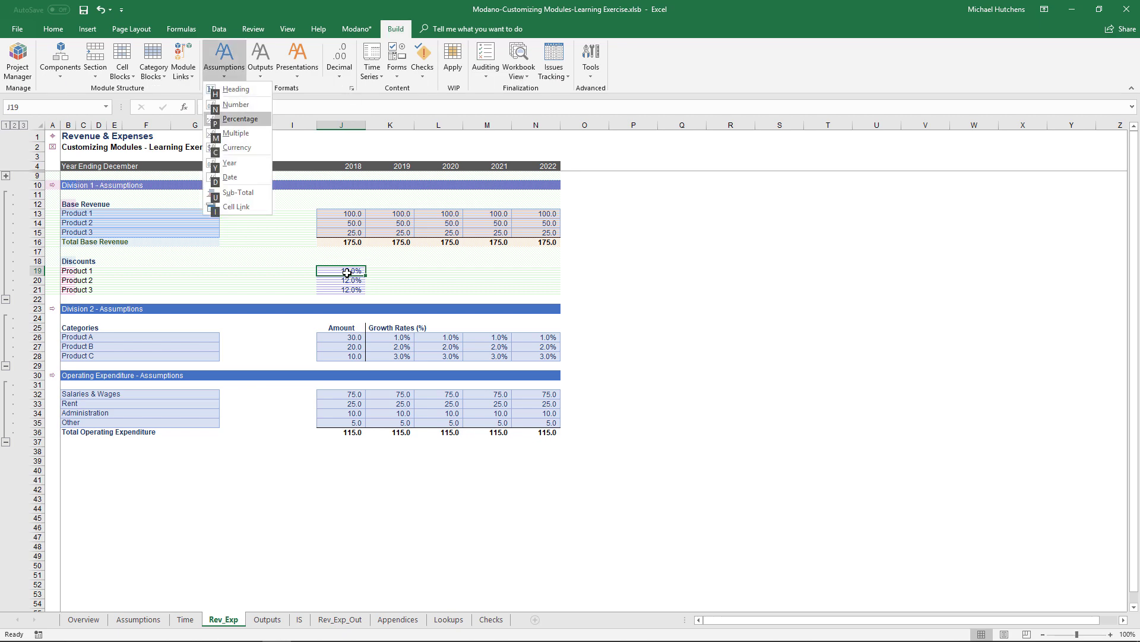
key("Return")
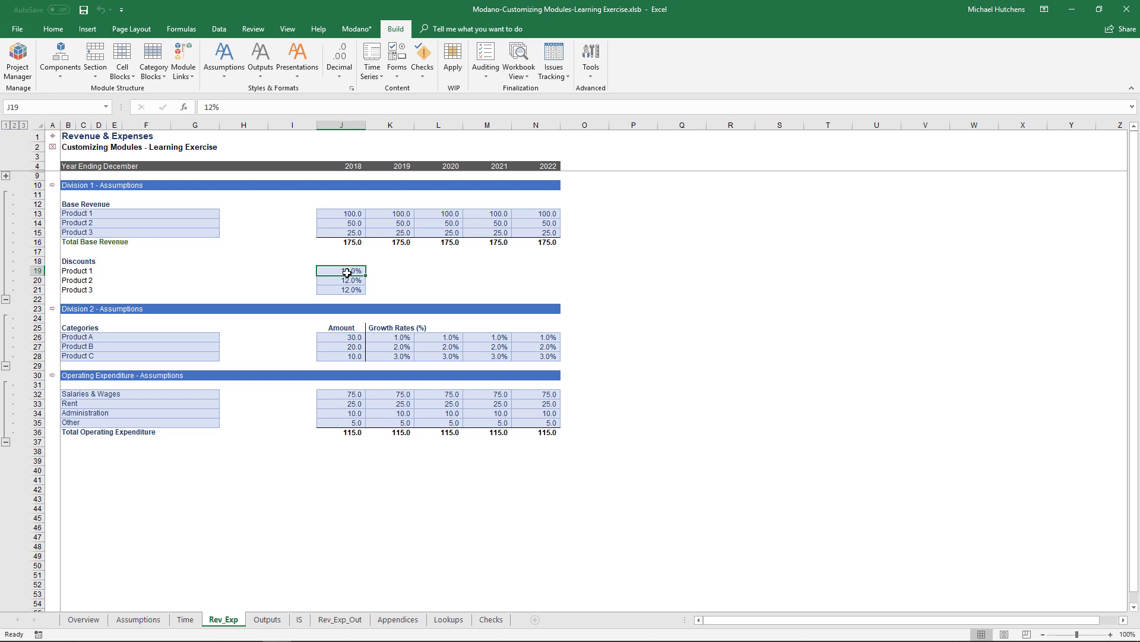
Fill 0 into the Product 1–3 discounts, replacing the 12% entries.
key("shift+Down")
key("shift+Down")
type("0")
key("ctrl+Return")
key("Return")
left_click(347, 273)
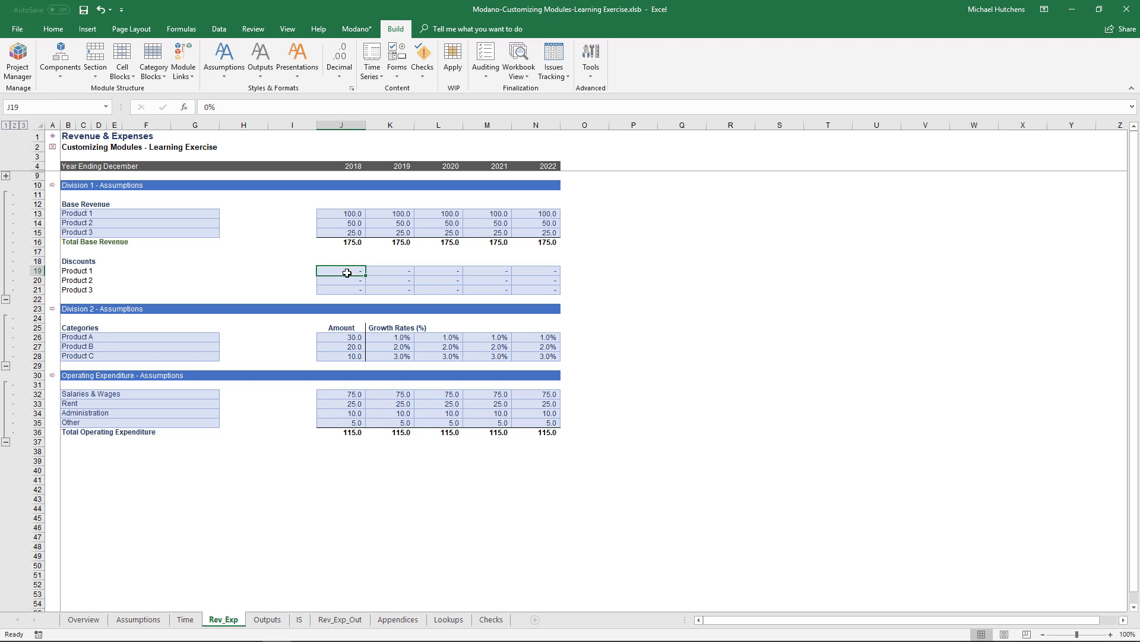
left_click(153, 74)
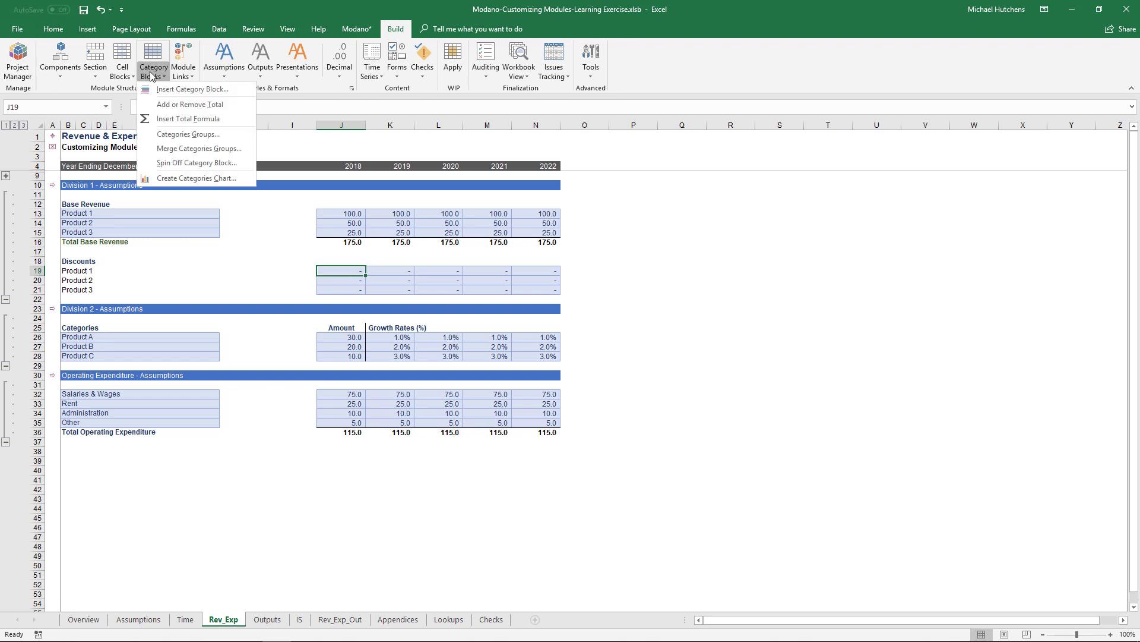
left_click(165, 135)
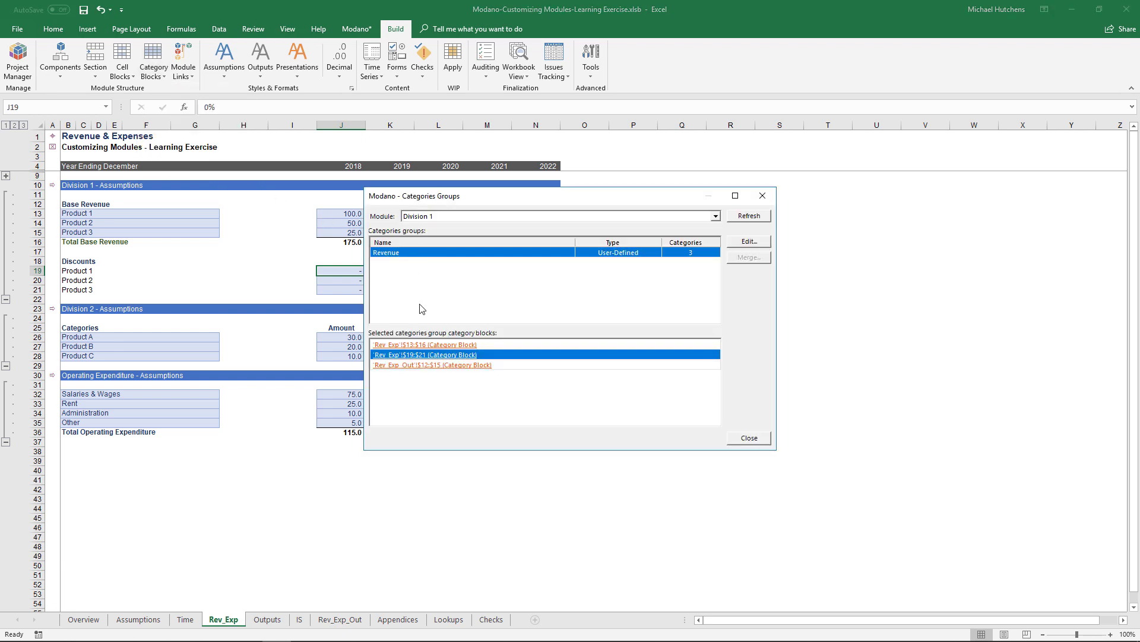
left_click(438, 345)
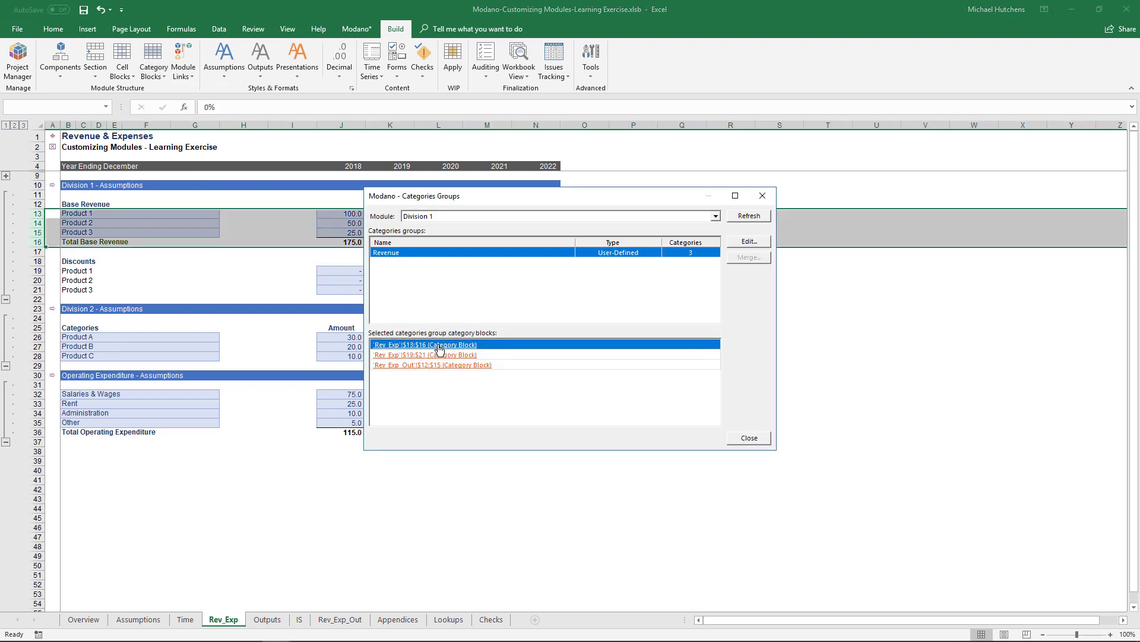
left_click(423, 354)
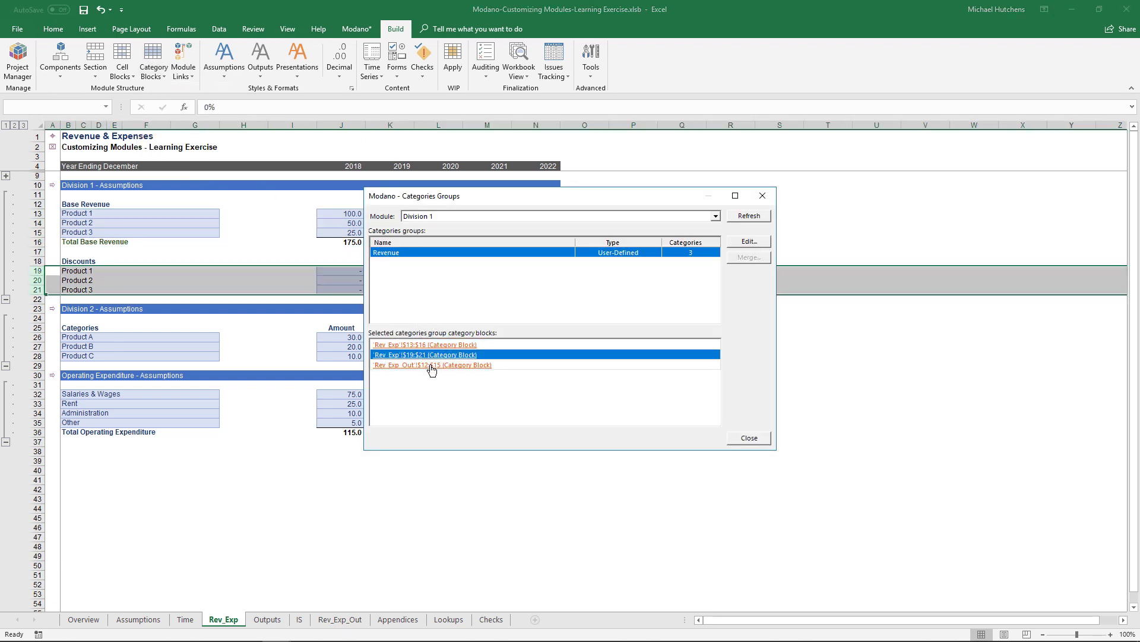
left_click(433, 364)
left_click(435, 355)
left_click(439, 345)
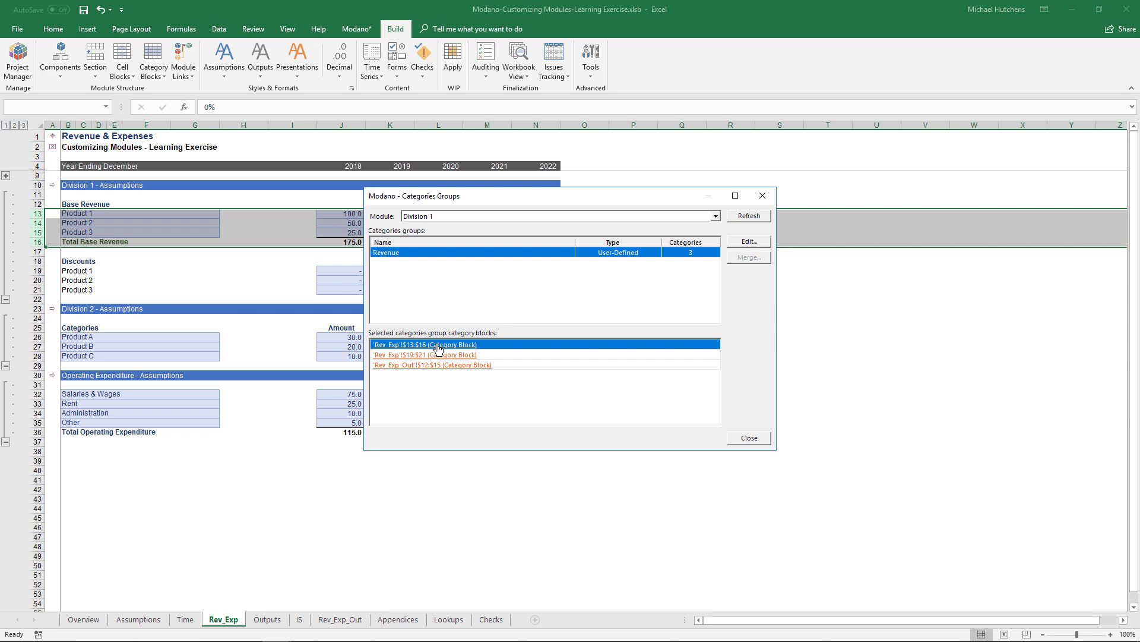
left_click(752, 439)
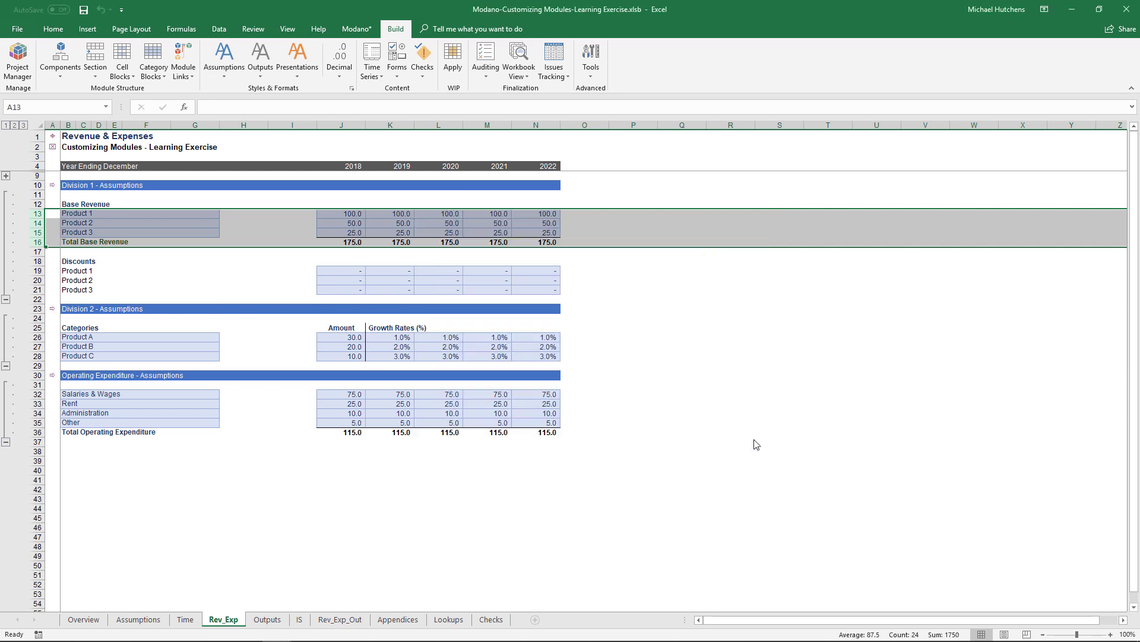
Fill a 10% discount across Product 1's row for 2018–2022.
left_click(356, 270)
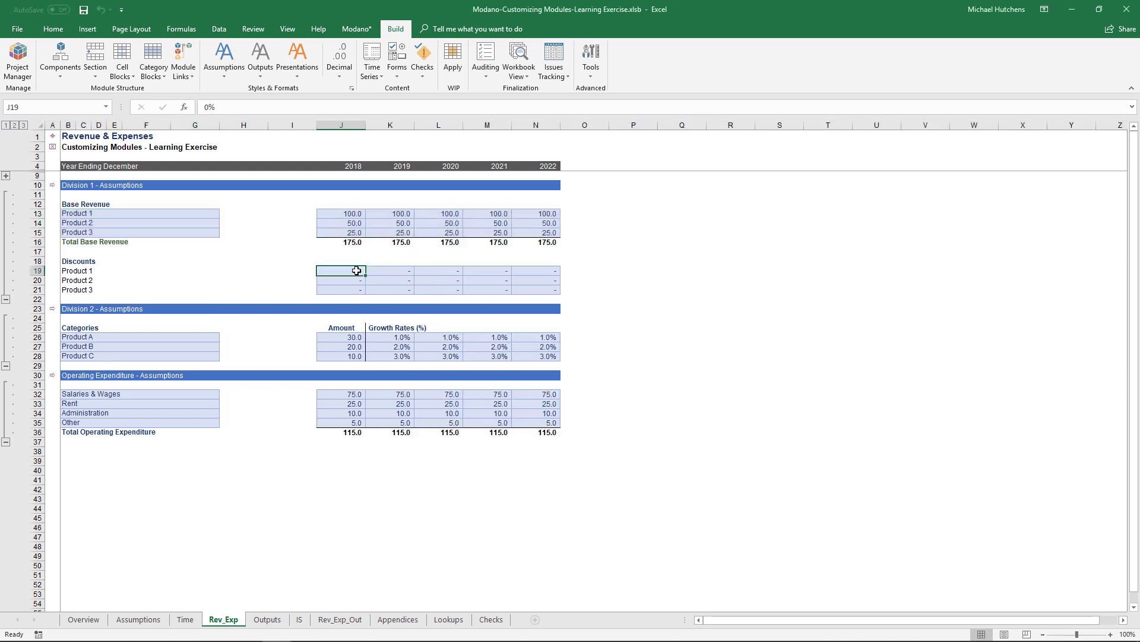
key("shift+Right")
key("shift+Right")
key("shift+Right")
key("shift+Right")
key("shift+Right")
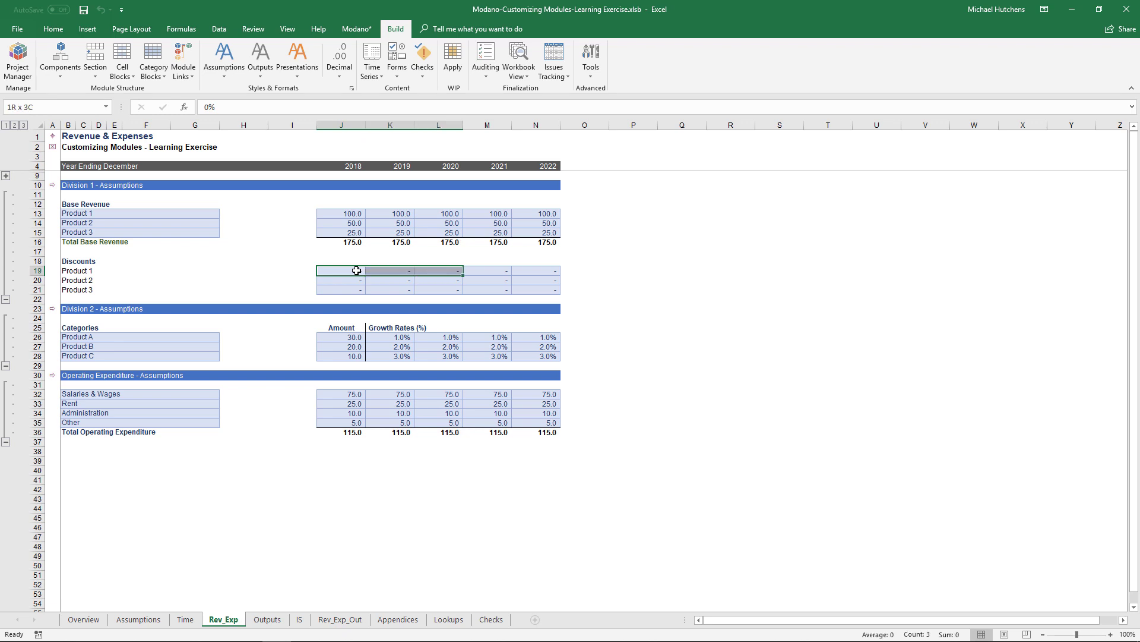
type("10")
left_click(357, 271)
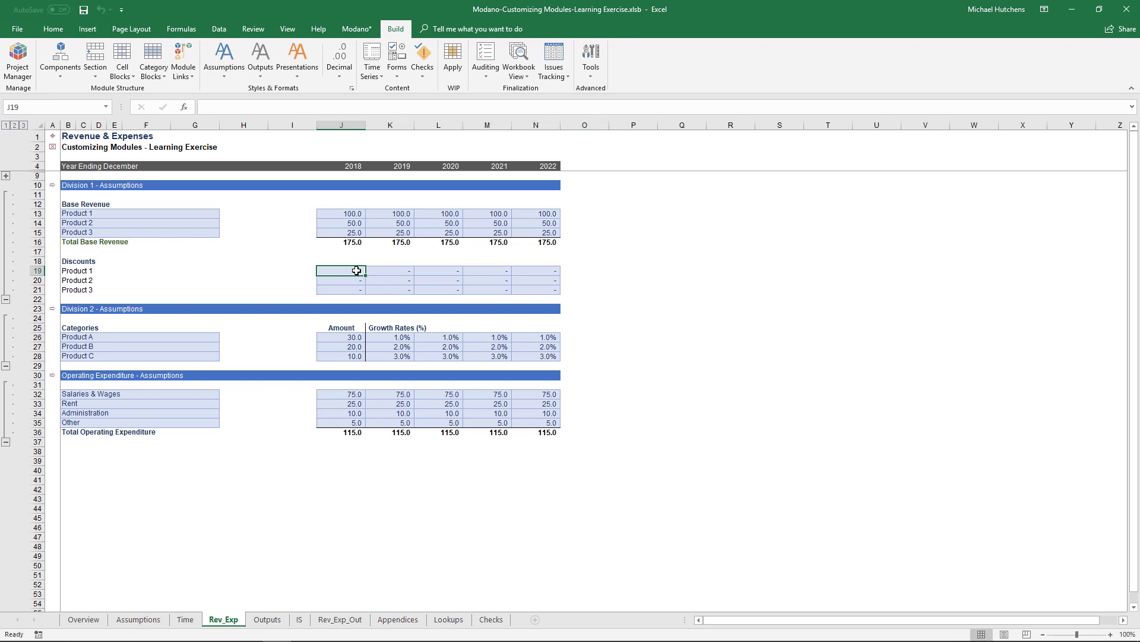
key("shift+Right")
key("shift+Right")
key("shift+Right")
key("shift+Right")
type("10")
key("ctrl+Return")
Fill a 5% discount across Product 2's row for 2018–2022.
key("Down")
key("shift+Right")
key("shift+Right")
key("shift+Right")
key("shift+Right")
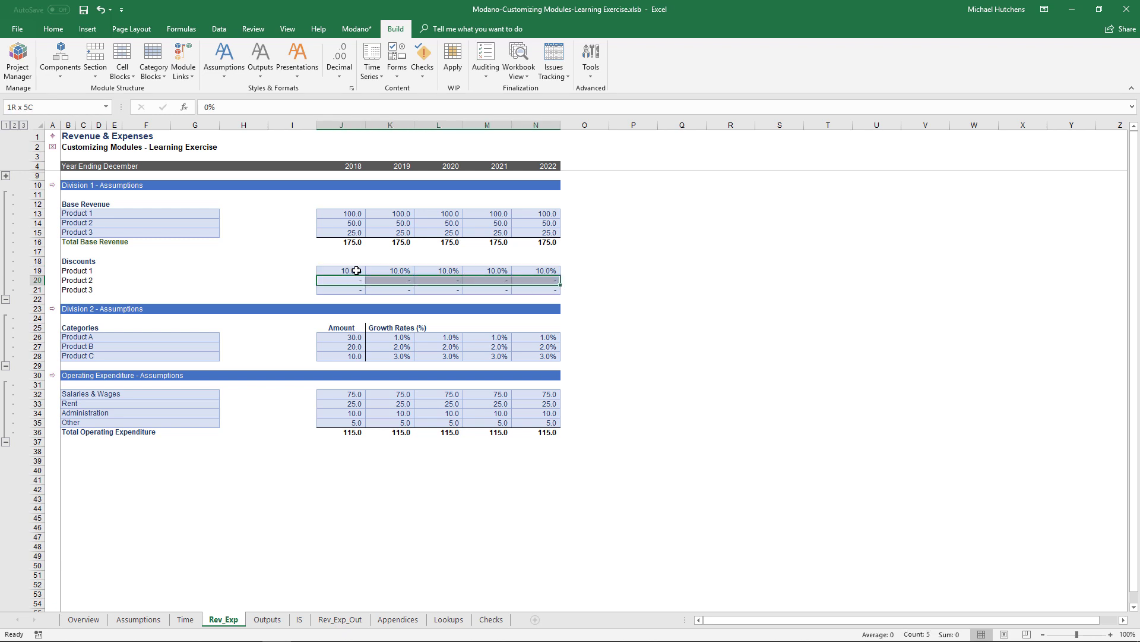
type("5")
key("ctrl+Return")
key("Left")
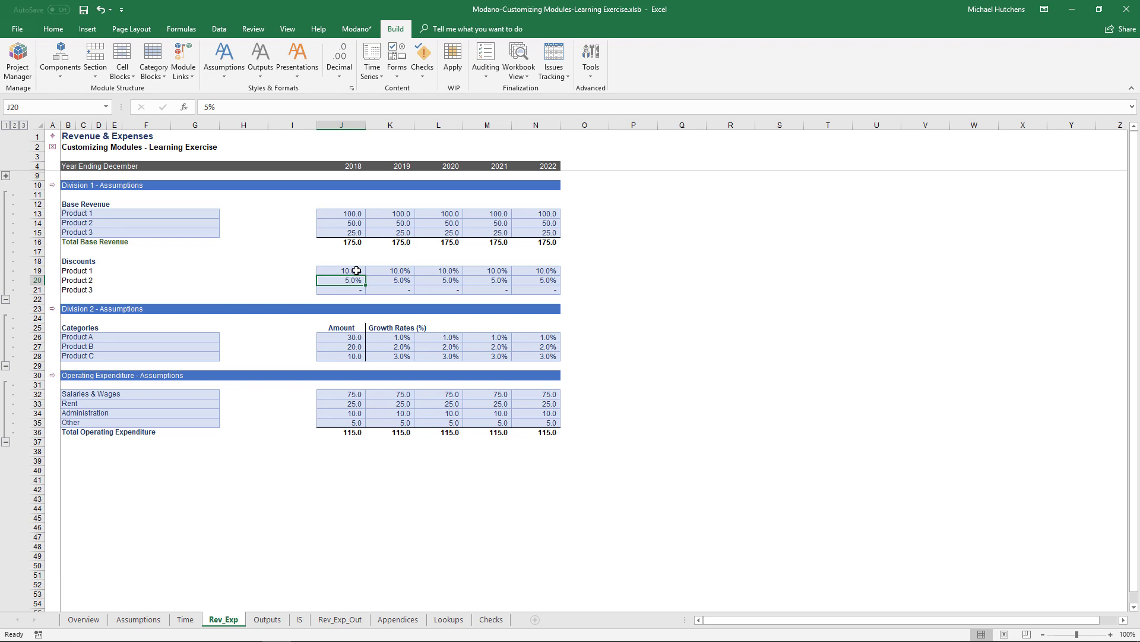
Relabel the Division 1 output total in B15 as 'Total Revenue'.
left_click(52, 184)
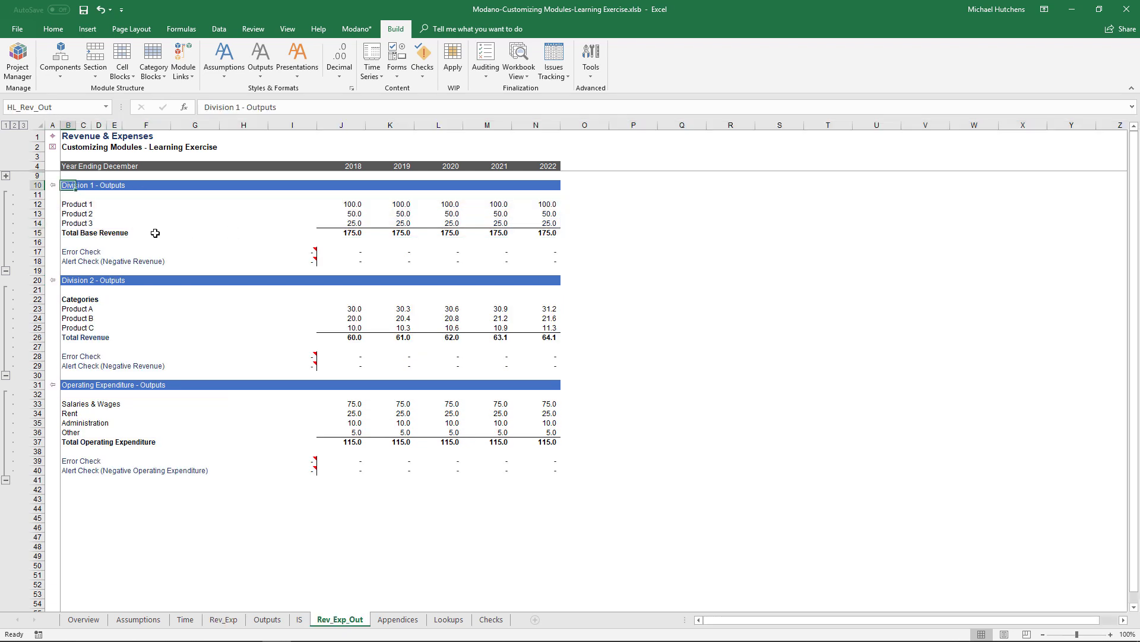
left_click(87, 232)
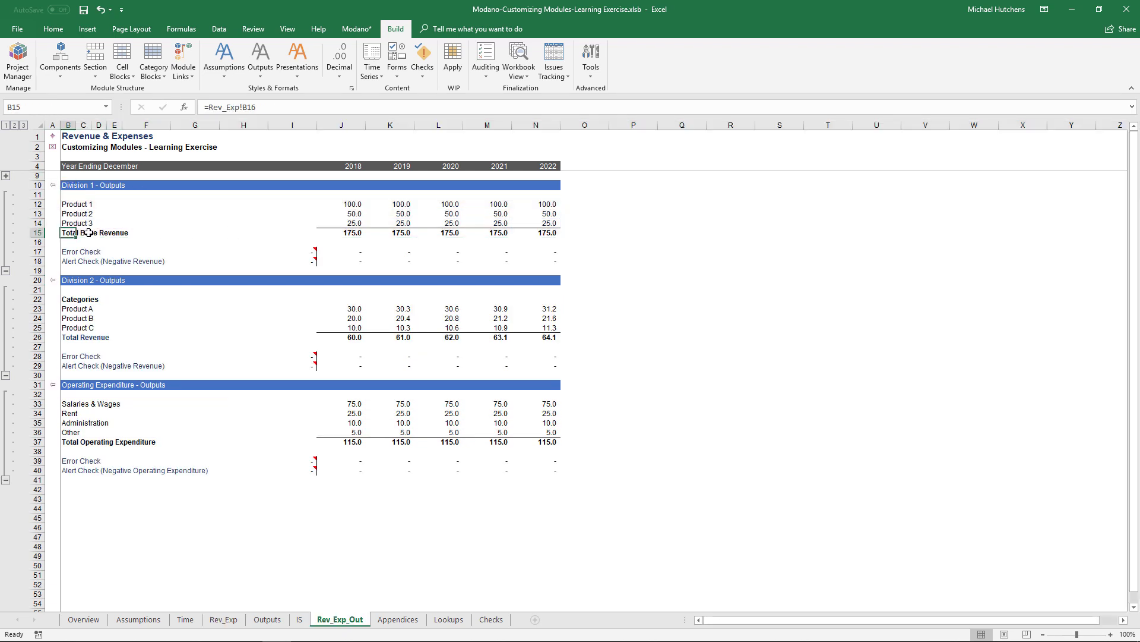
type("Total Reven")
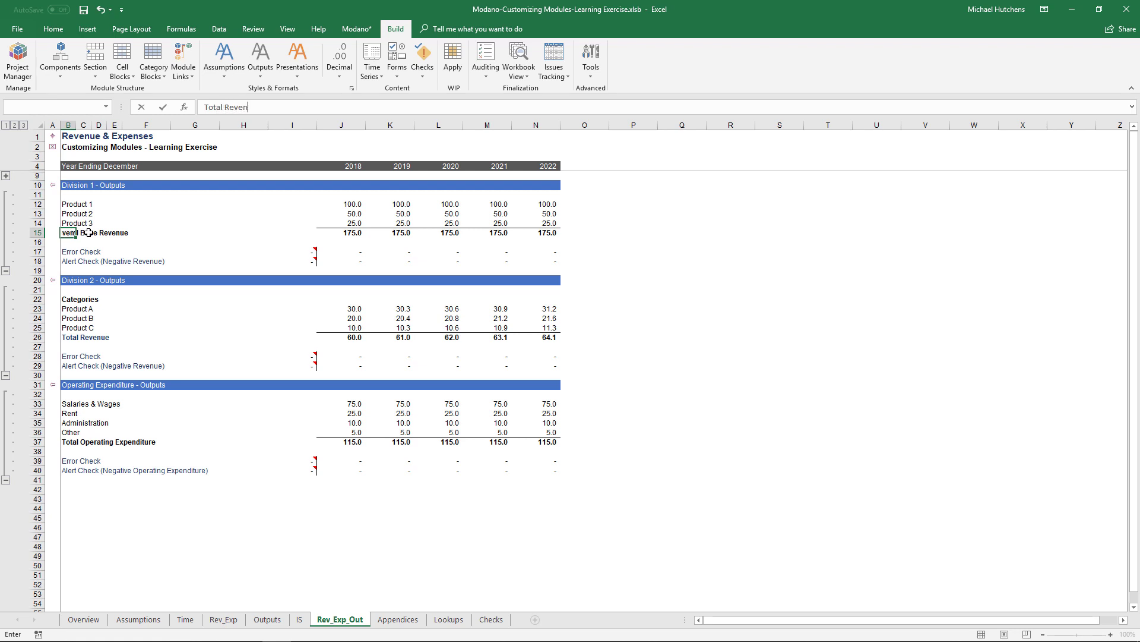
type("ue")
key("Return")
left_click(88, 232)
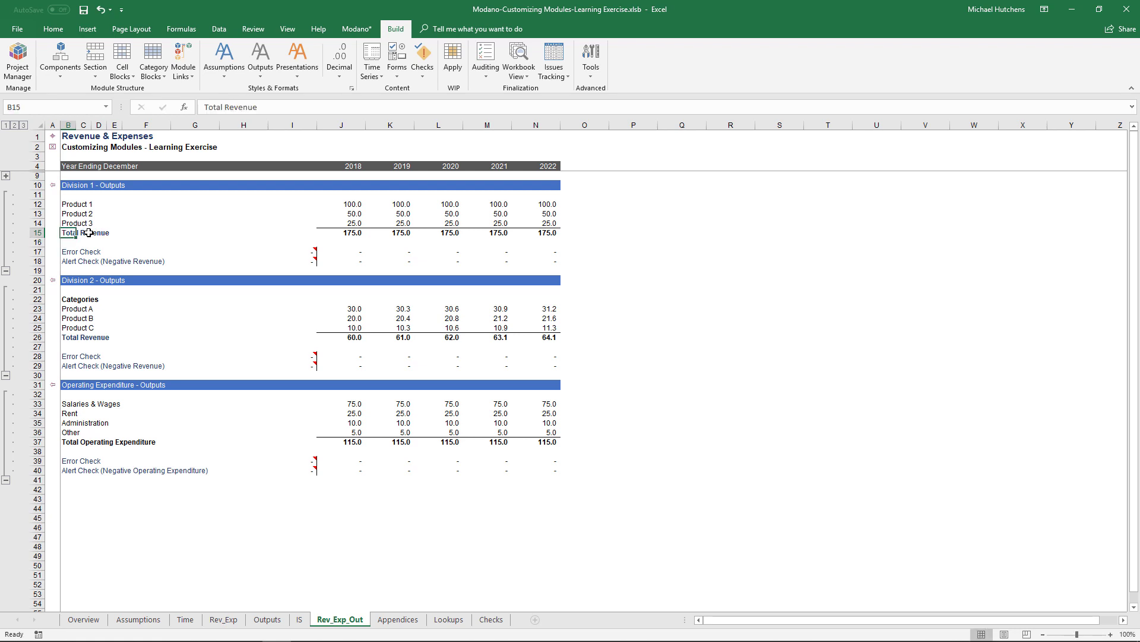
Change J12 to =Rev_Exp!J13*(1-Rev_Exp!J19), giving outputs 90.0, 47.5, 25.0 totalling 162.5.
key("Right")
key("Right")
key("Right")
key("Right")
key("Right")
key("Right")
key("Right")
key("Right")
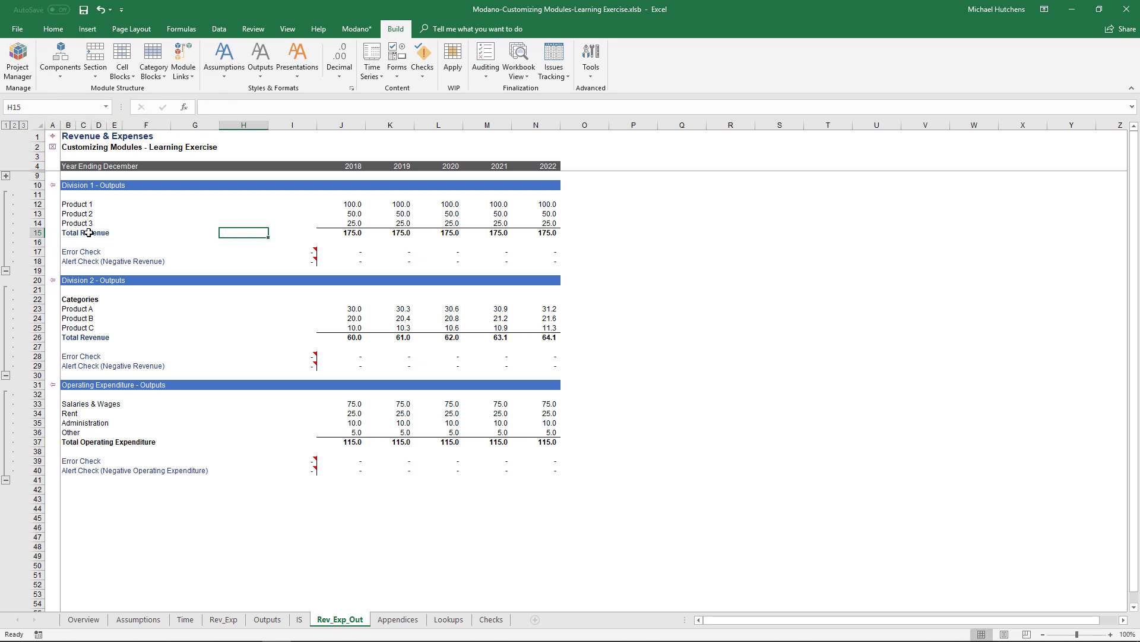
key("Up")
key("Up")
key("Up")
key("Up")
key("Down")
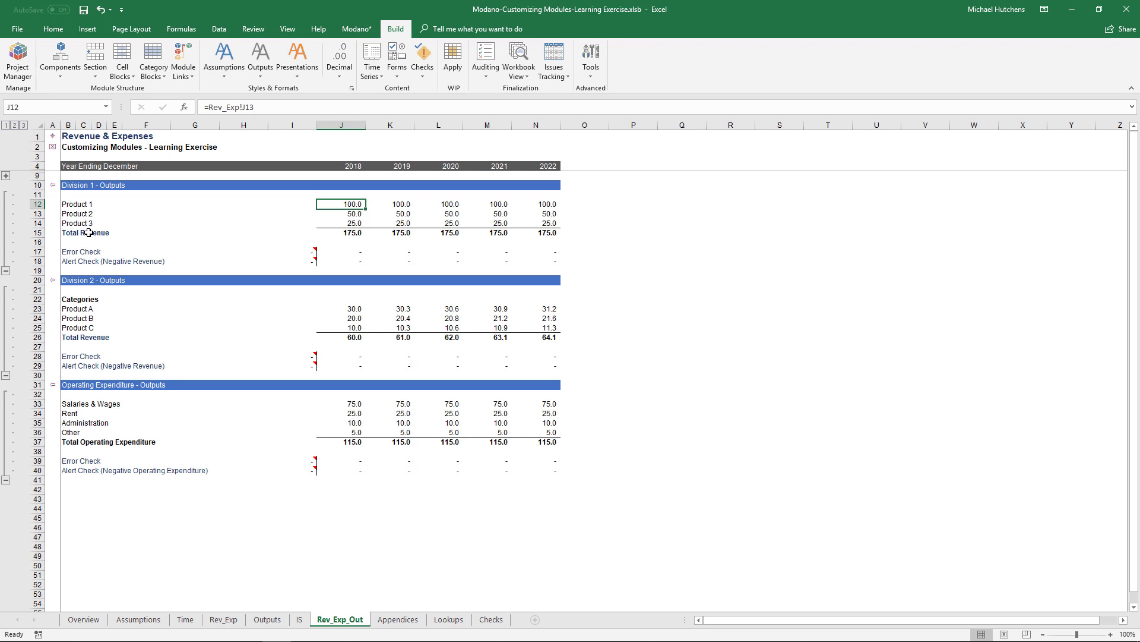
key("F2")
type("*(1-")
left_click(226, 619)
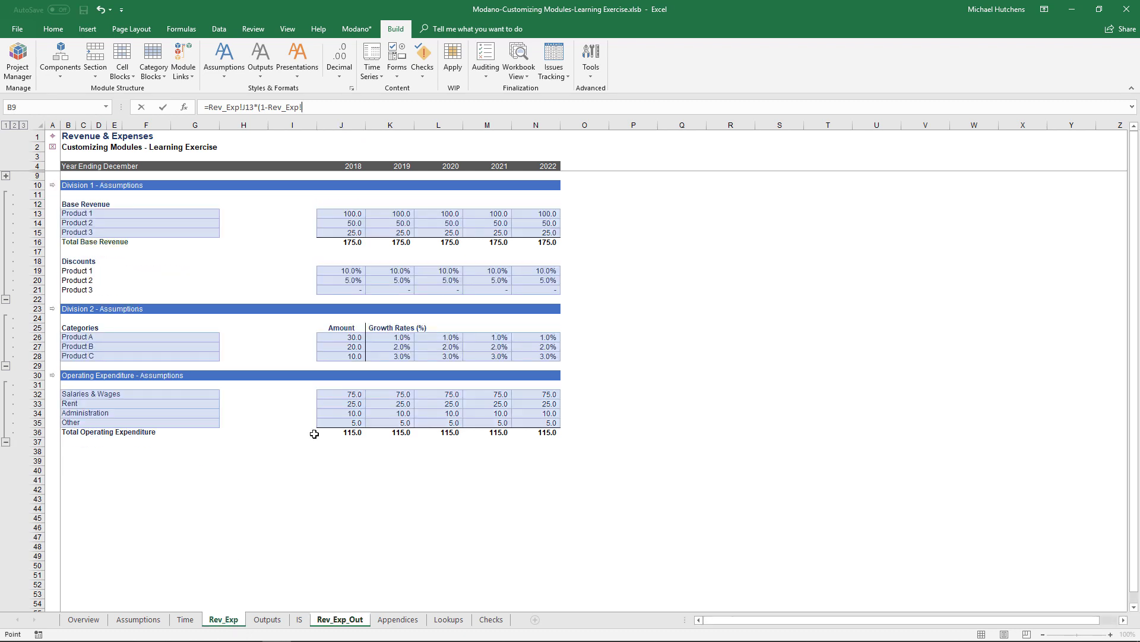
left_click(338, 273)
key("Return")
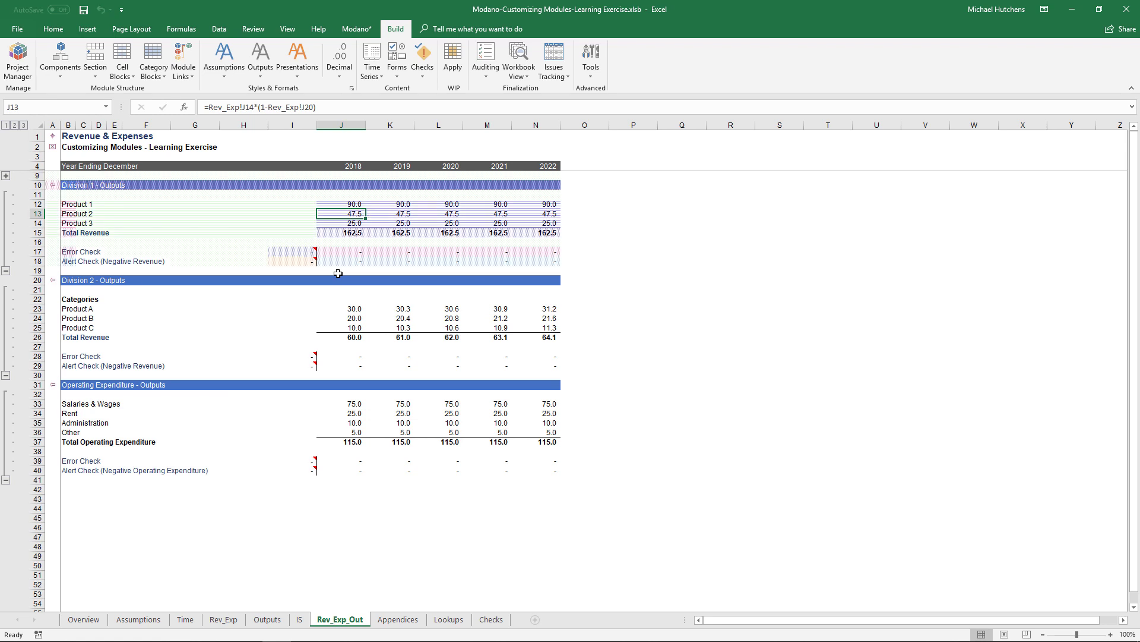
key("Down")
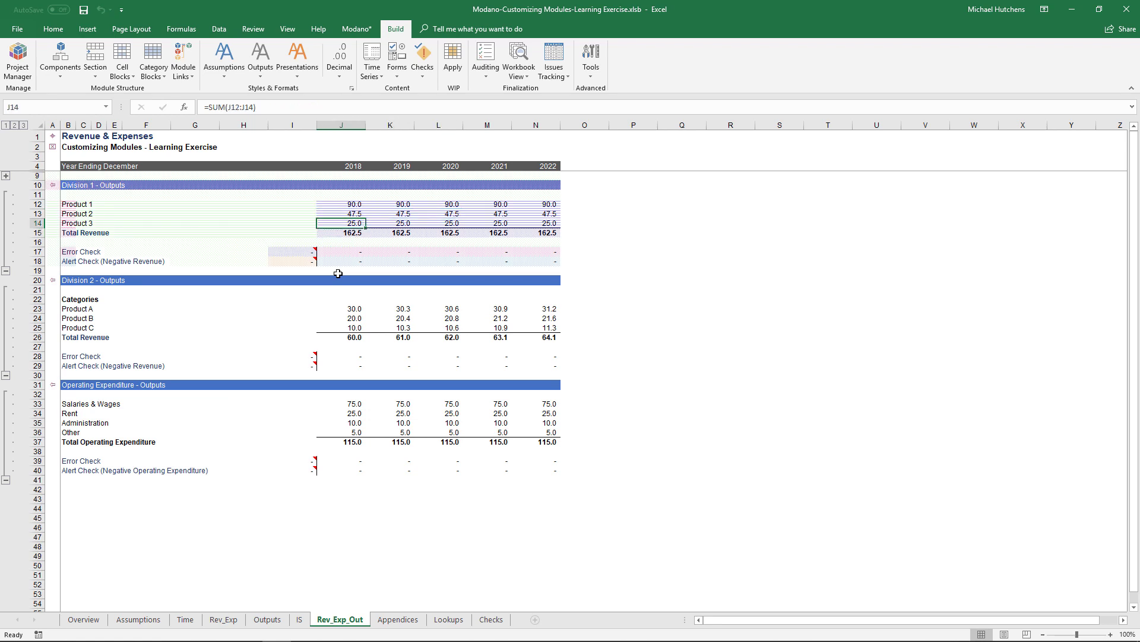
key("Up")
key("Right")
key("Right")
key("Right")
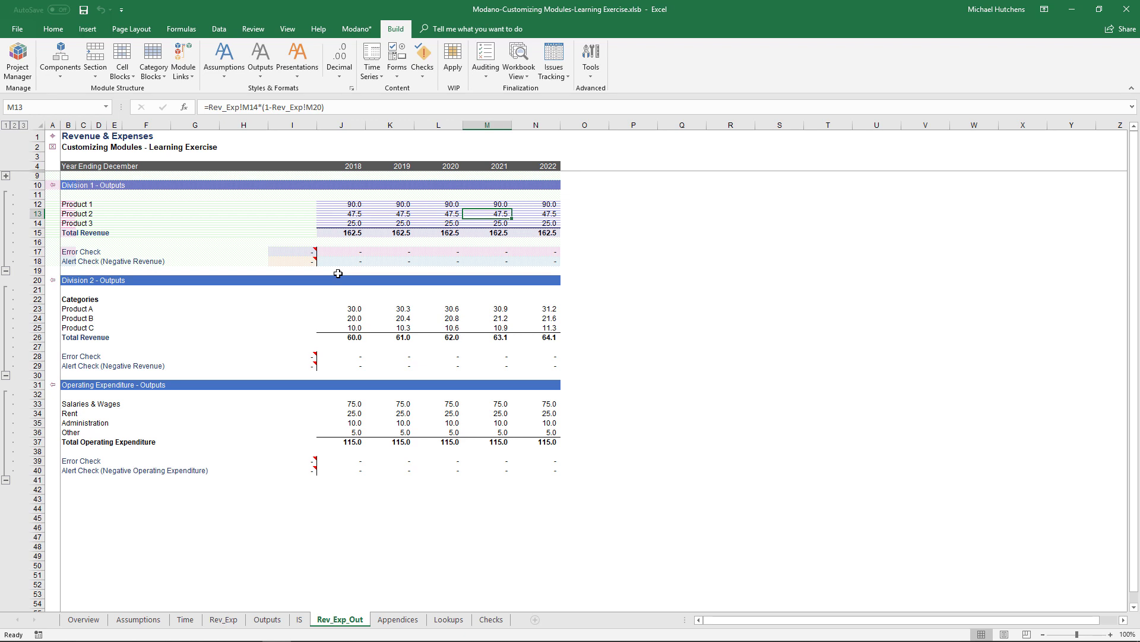
key("Left")
key("Left")
key("Left")
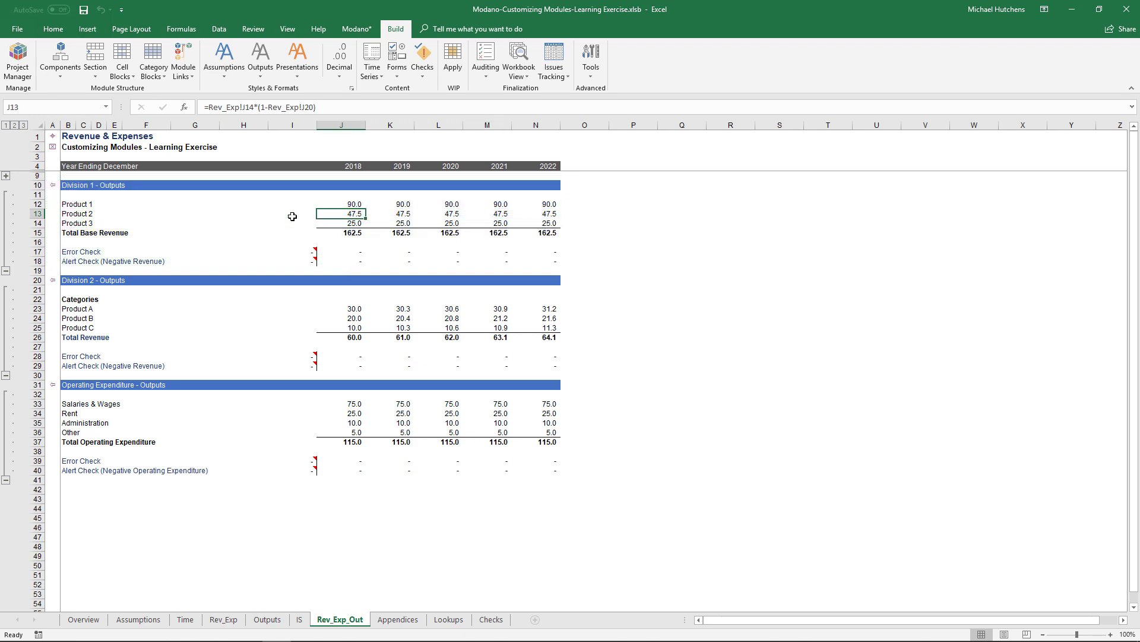
Run the Module Content Report twice and close it once it shows Nothing found.
left_click(486, 58)
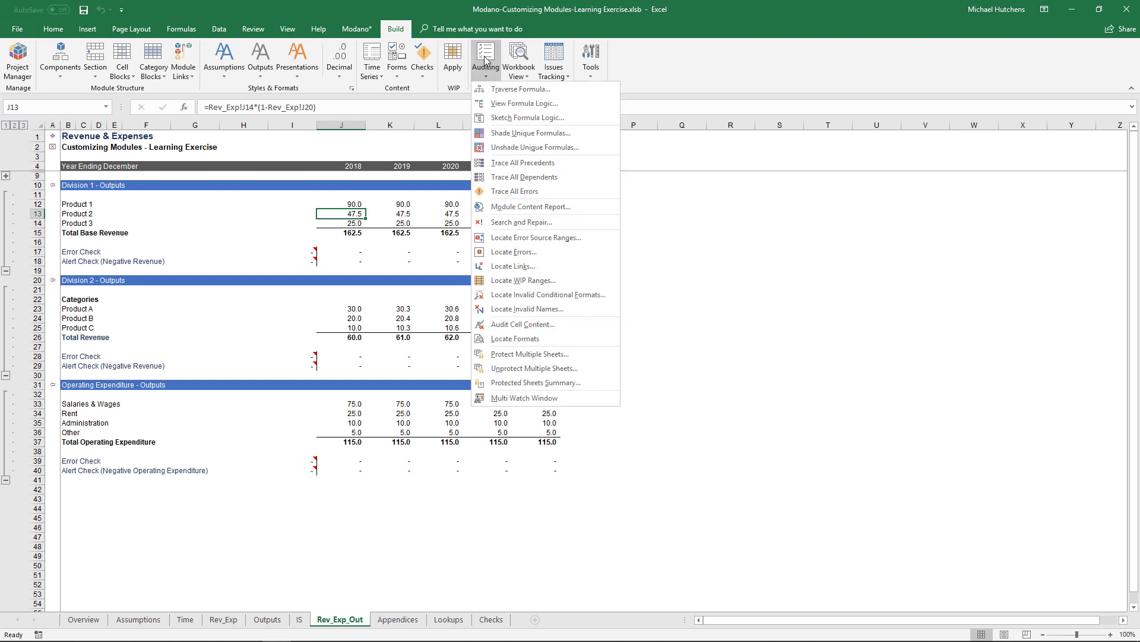
left_click(509, 208)
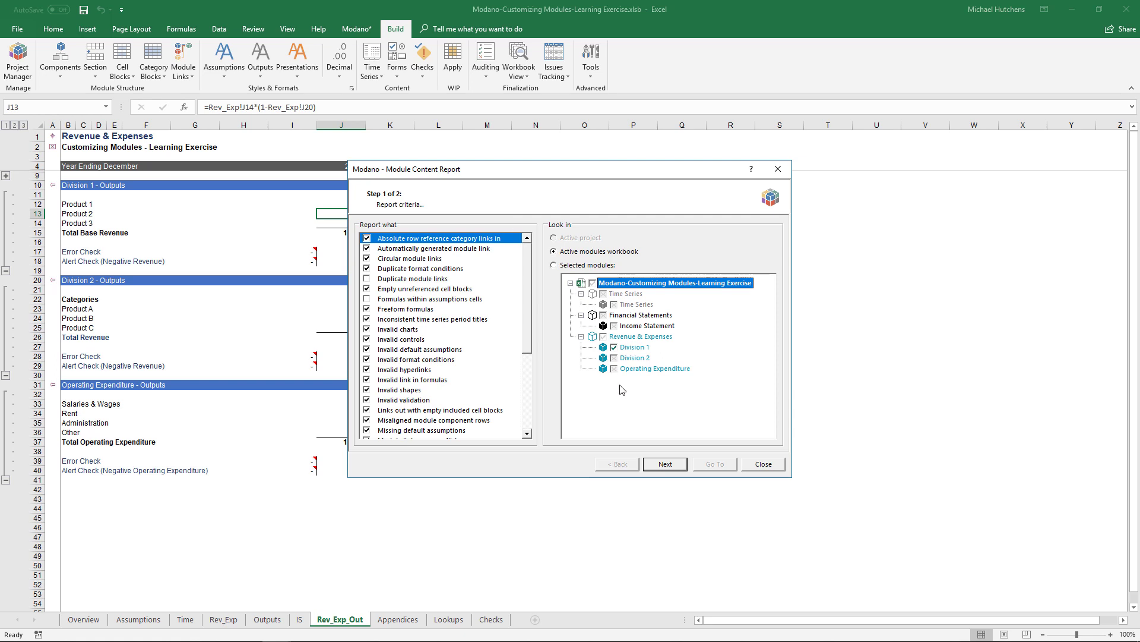
left_click(664, 464)
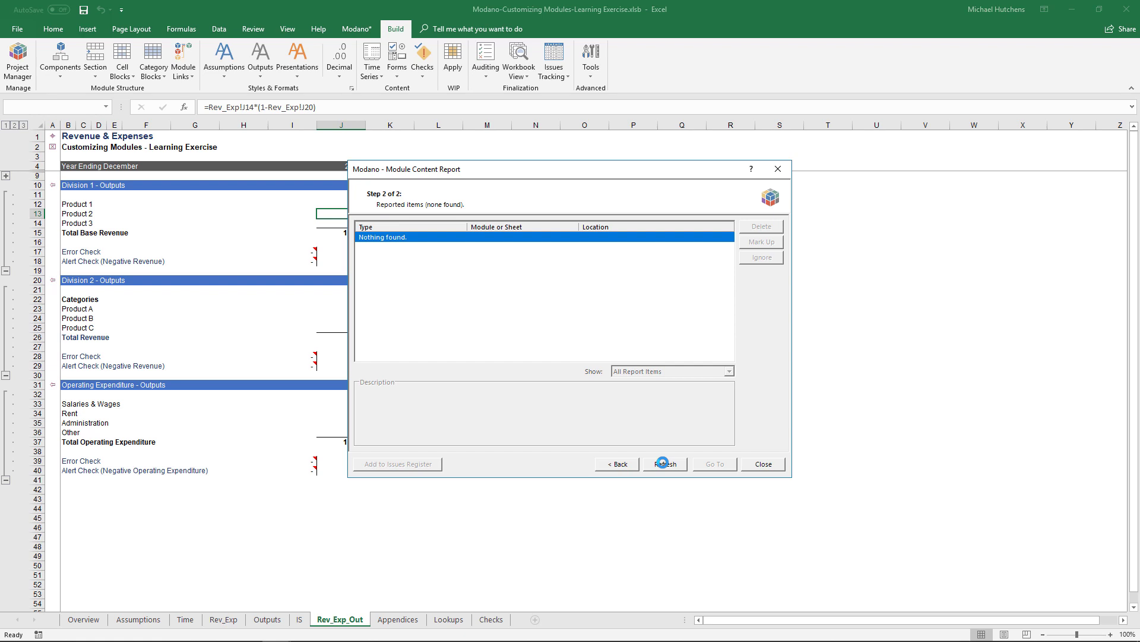
left_click(619, 465)
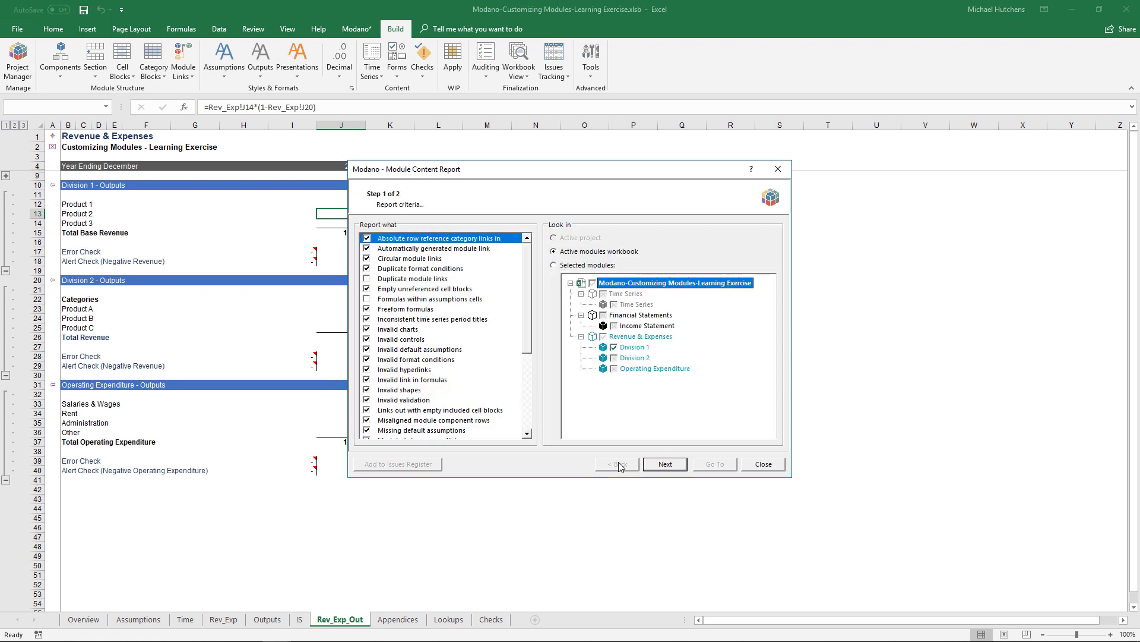
left_click(666, 467)
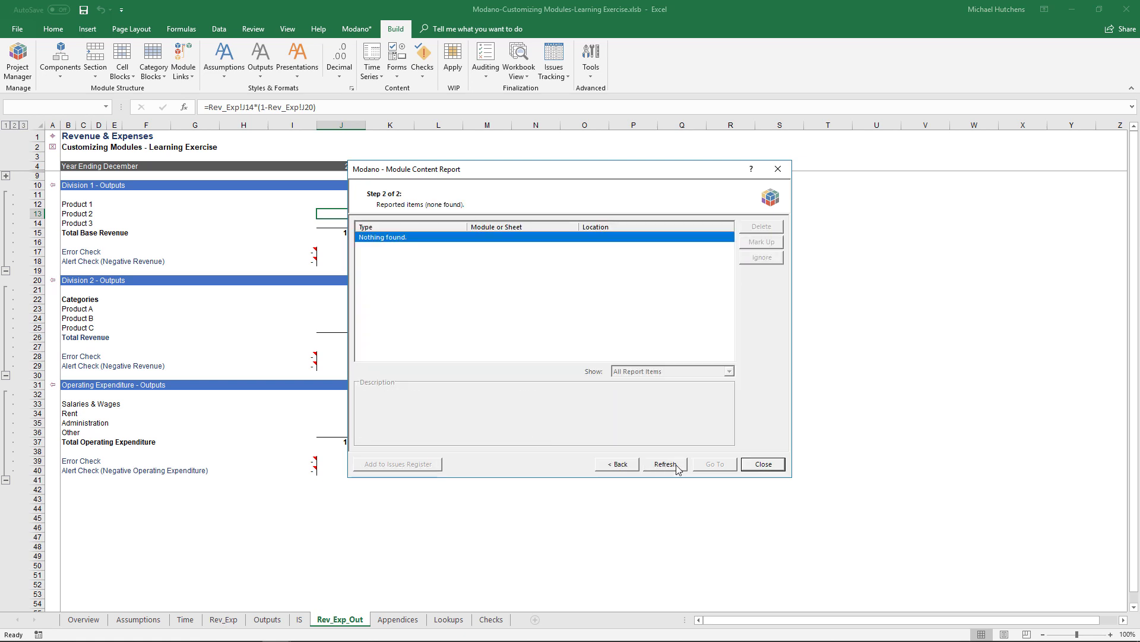
left_click(761, 468)
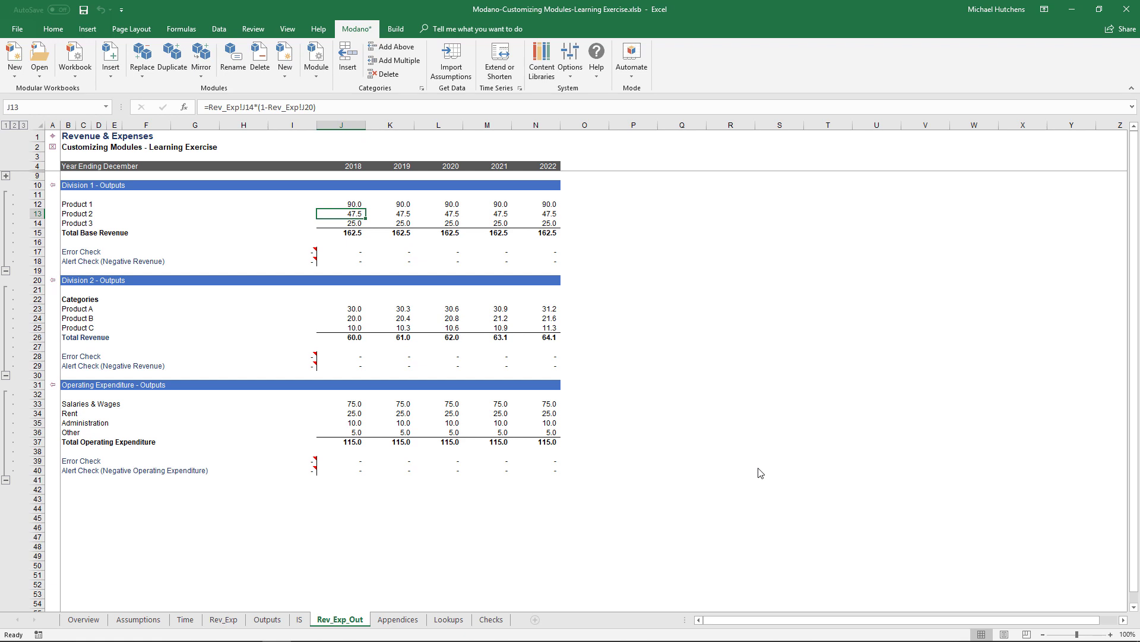
Export the Division 1 module to its own file, Modano - Revenue.xlsb, via Module > Export to File.
left_click(315, 63)
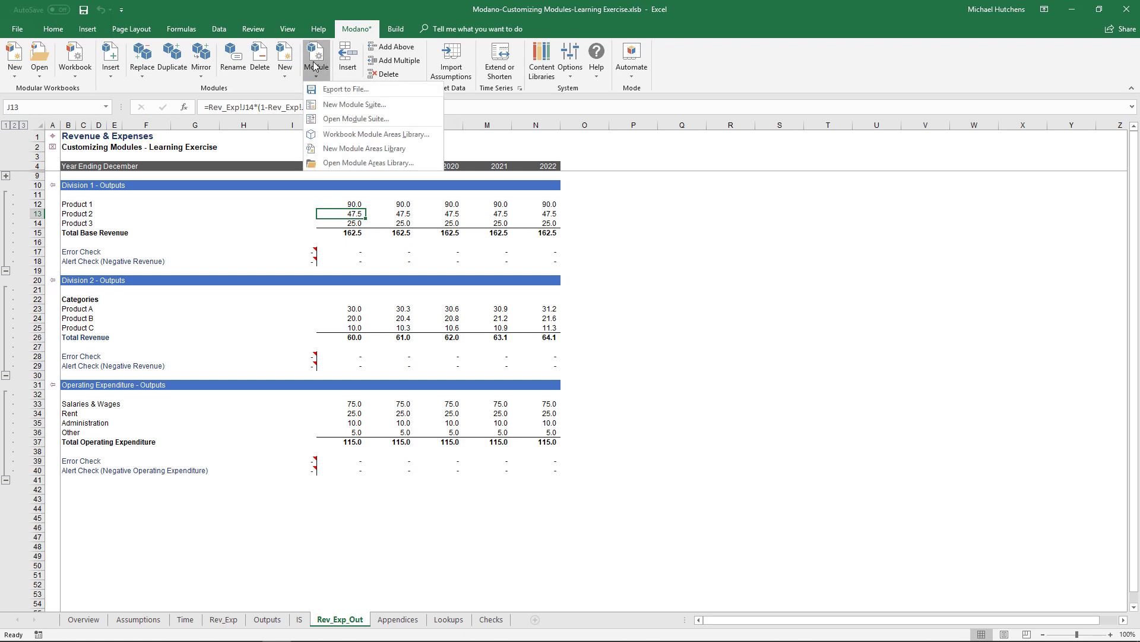
left_click(330, 88)
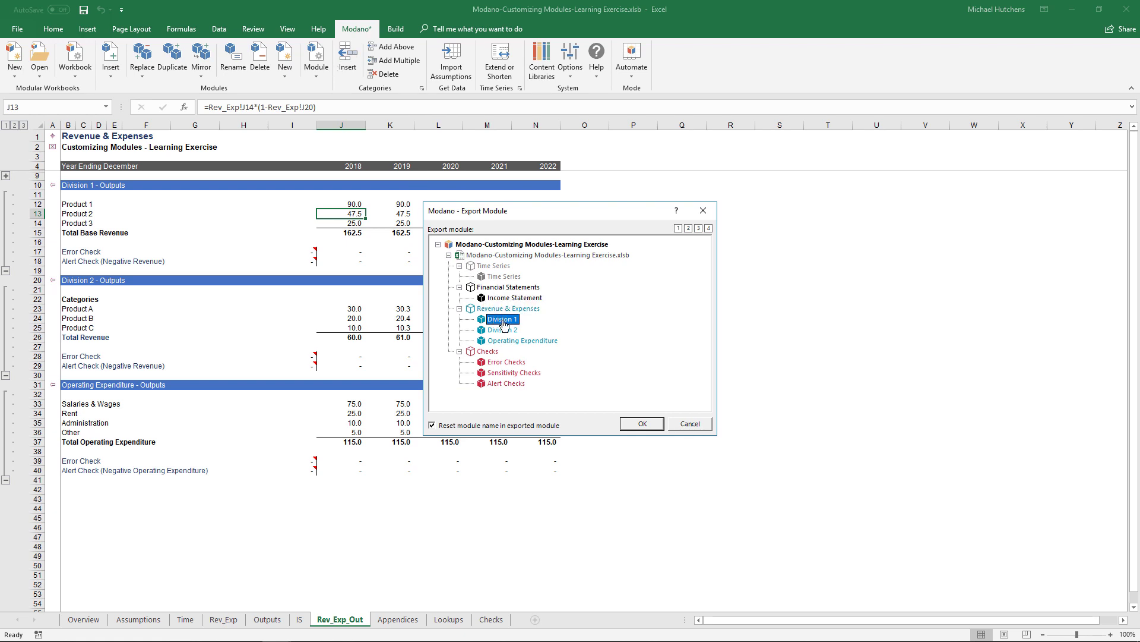
left_click(634, 427)
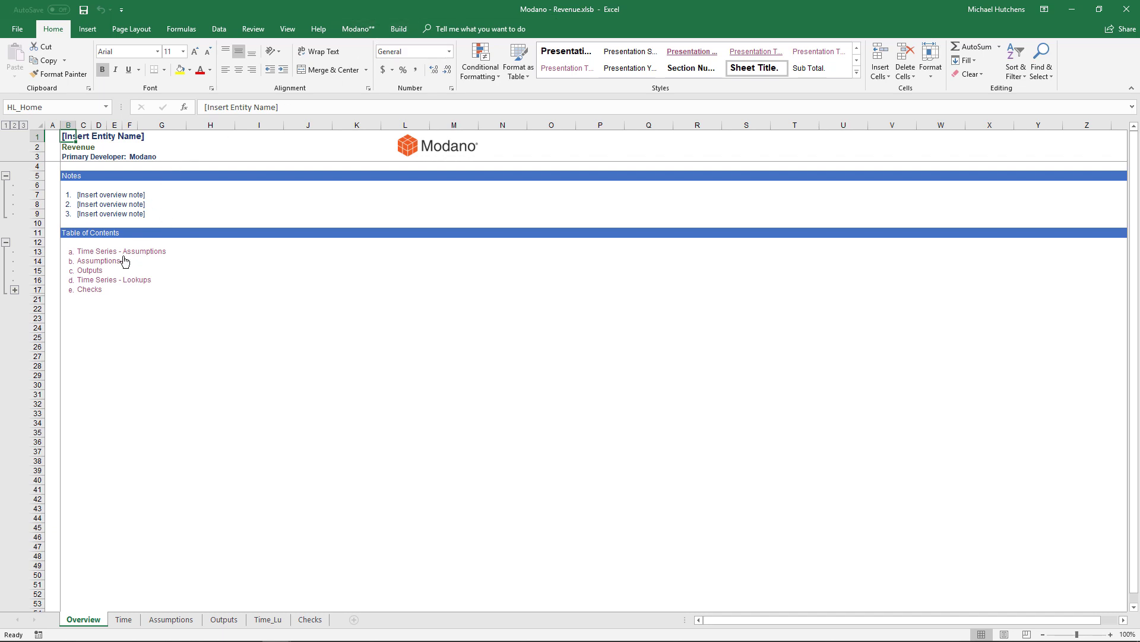
left_click(98, 261)
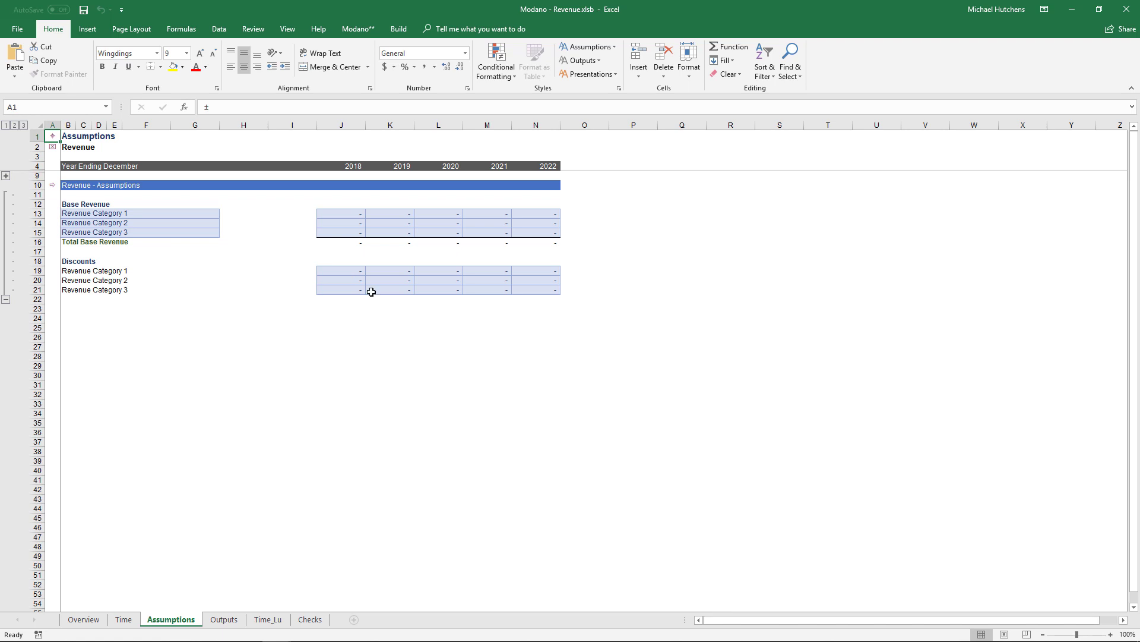
left_click(53, 185)
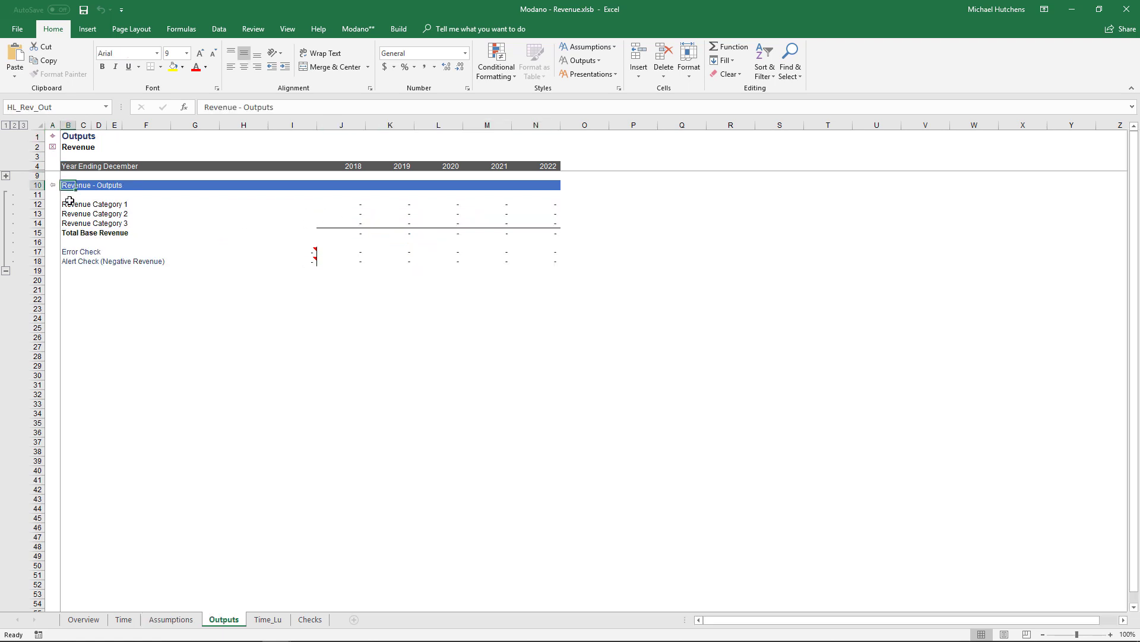
left_click(52, 185)
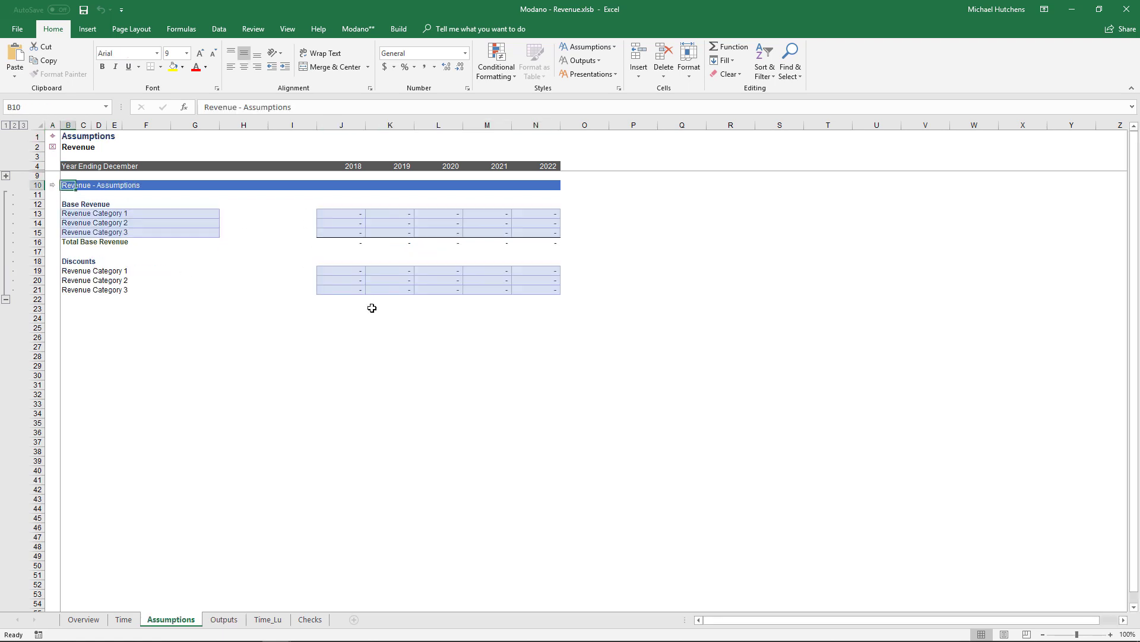
right_click(347, 271)
left_click(492, 342)
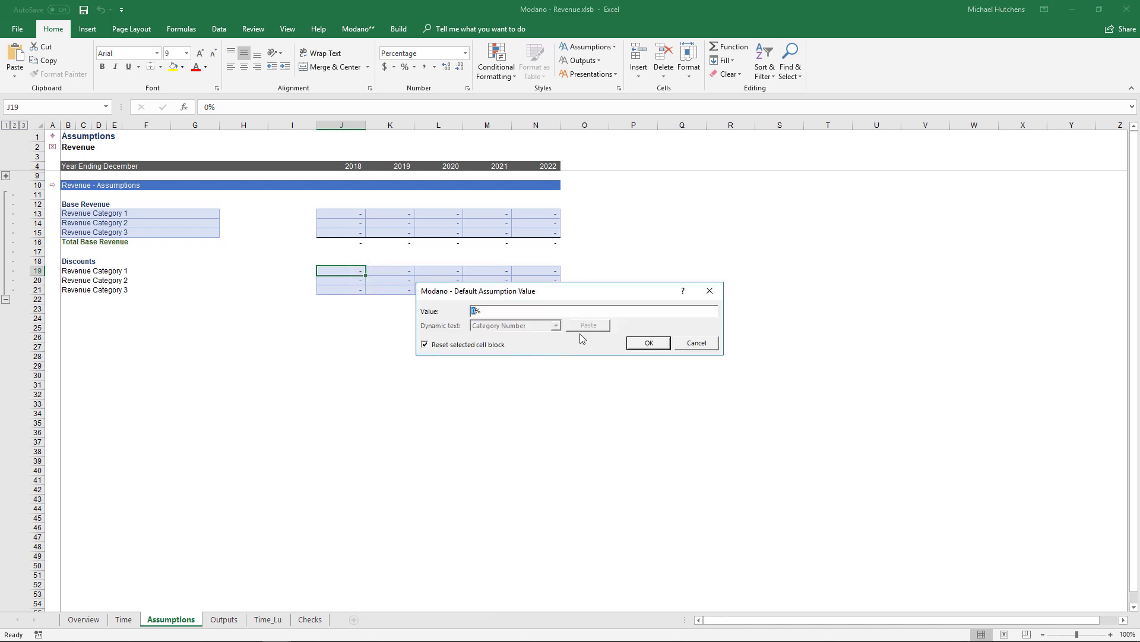
left_click(711, 290)
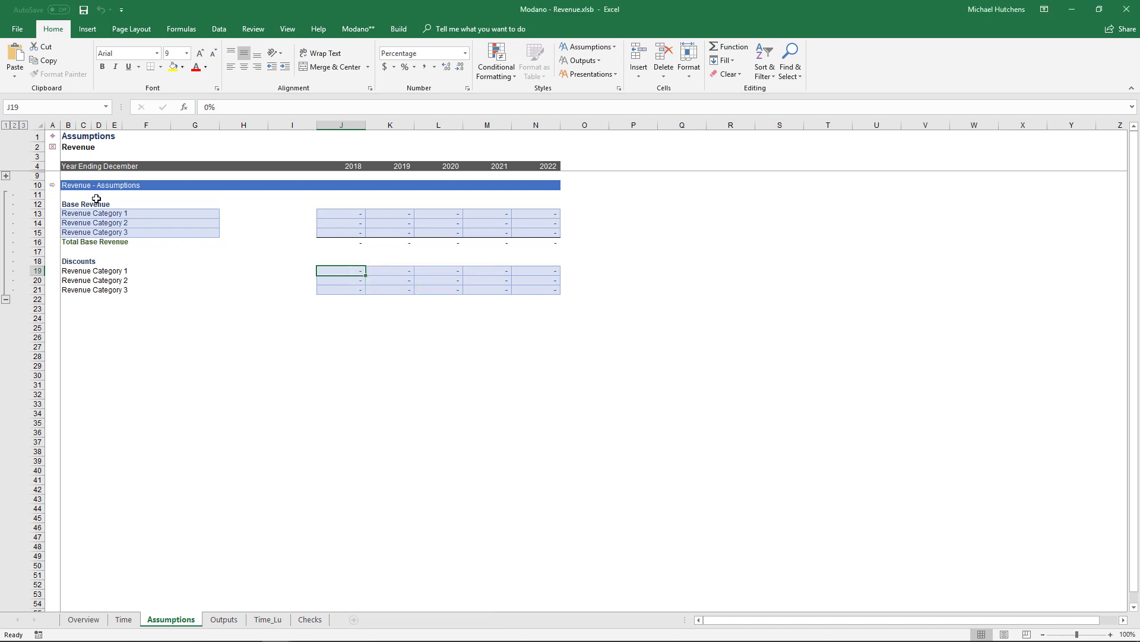
left_click(53, 136)
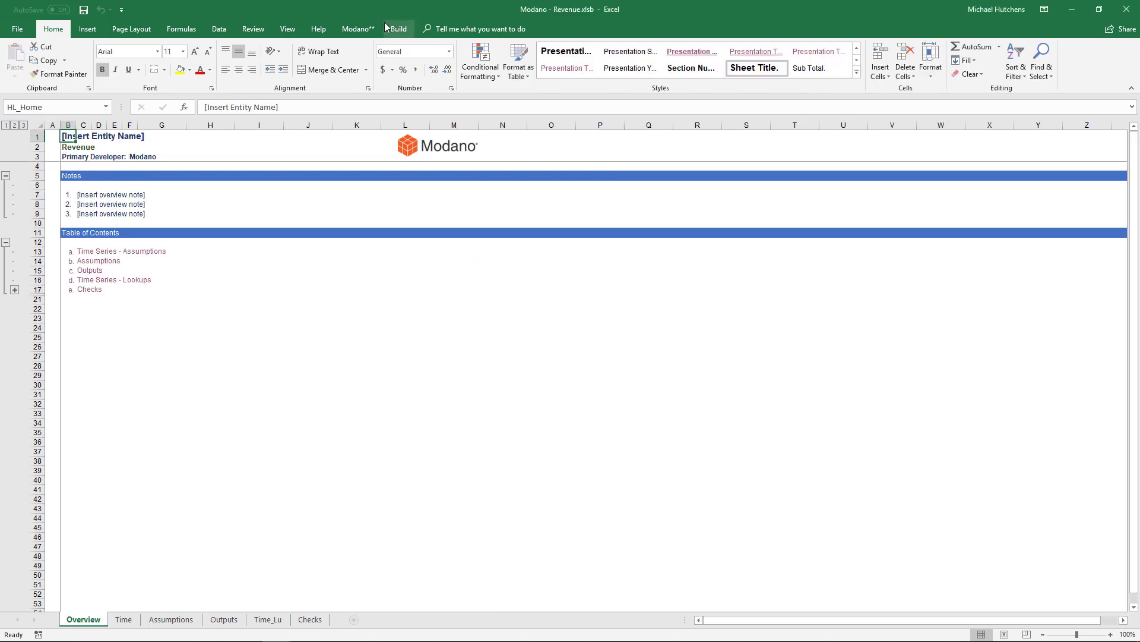
left_click(356, 32)
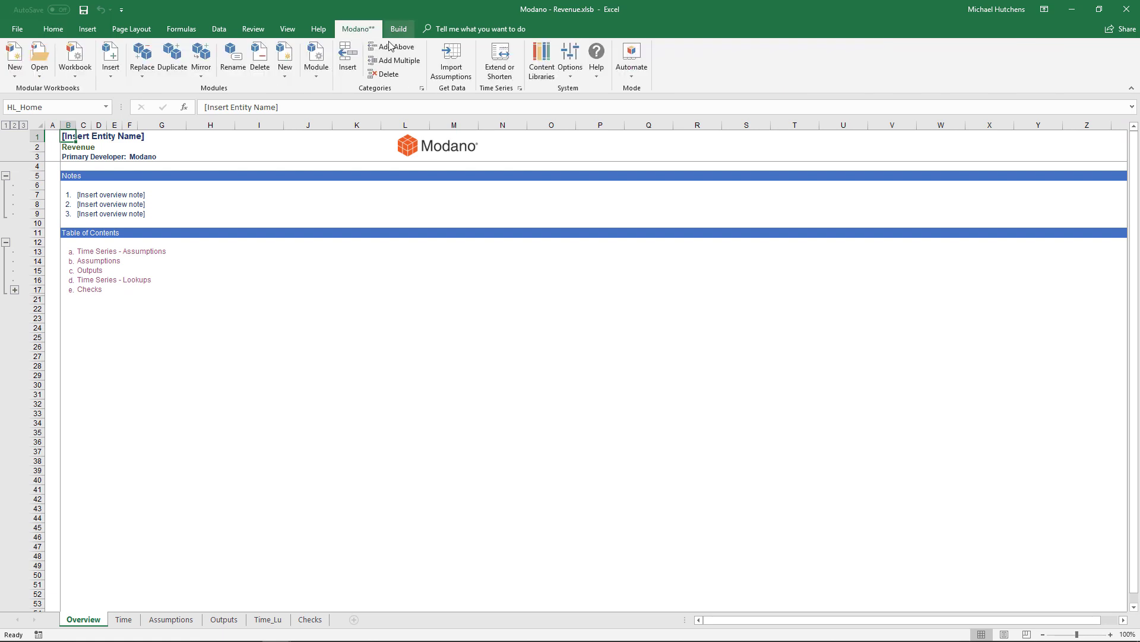